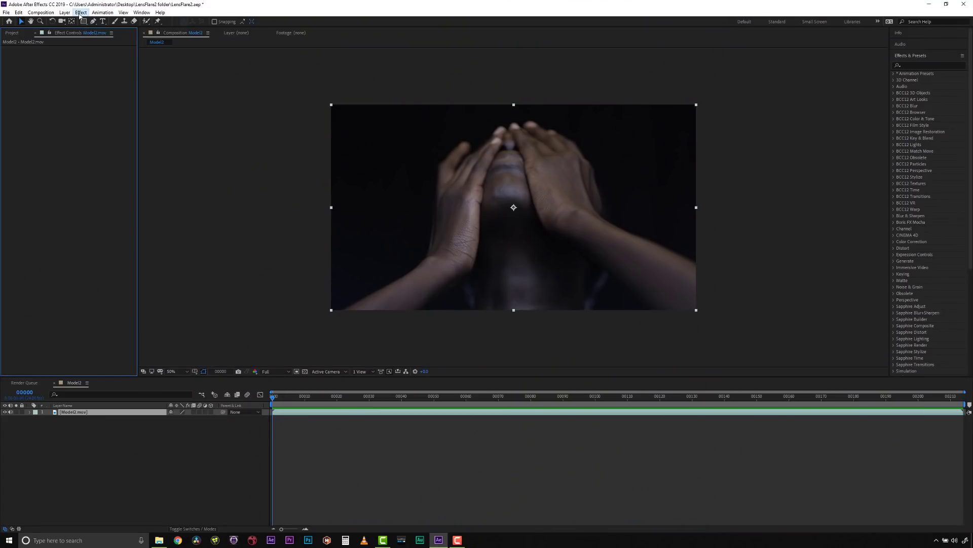
Step: Apply the Sapphire Lighting S_LensFlare effect to the Model2.mov layer and load the Anamorphic Energy preset
{"action": "left_click", "coordinate": [81, 12]}
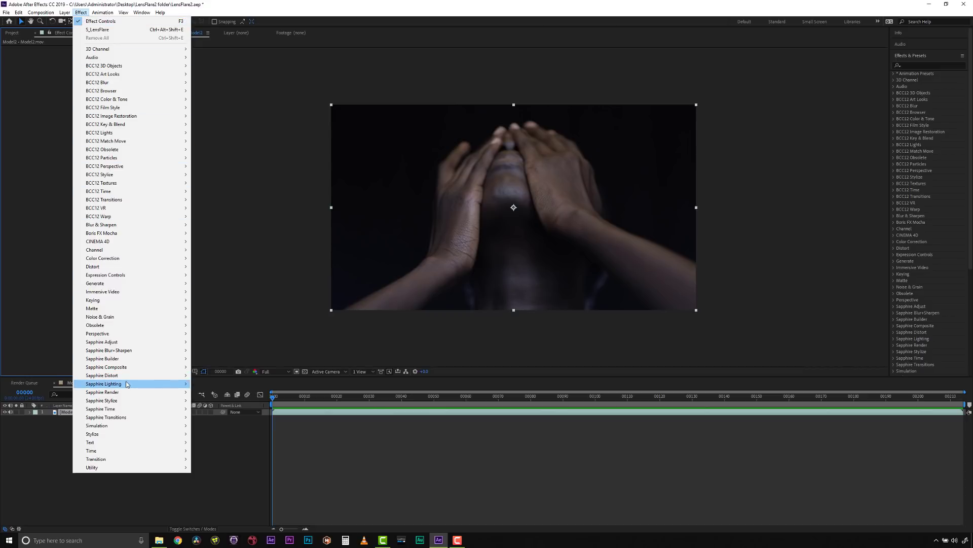
{"action": "mouse_move", "coordinate": [127, 384]}
{"action": "left_click", "coordinate": [229, 325]}
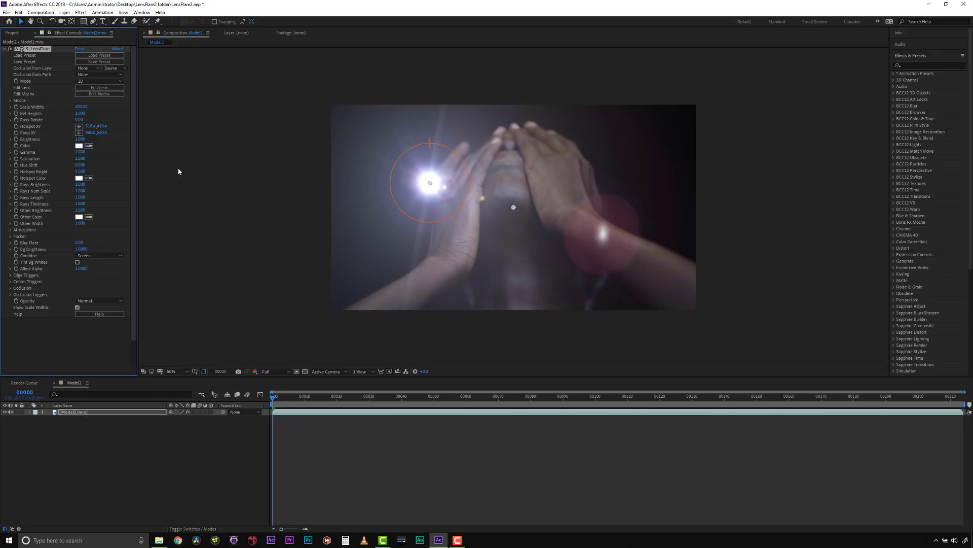
{"action": "left_click", "coordinate": [99, 55]}
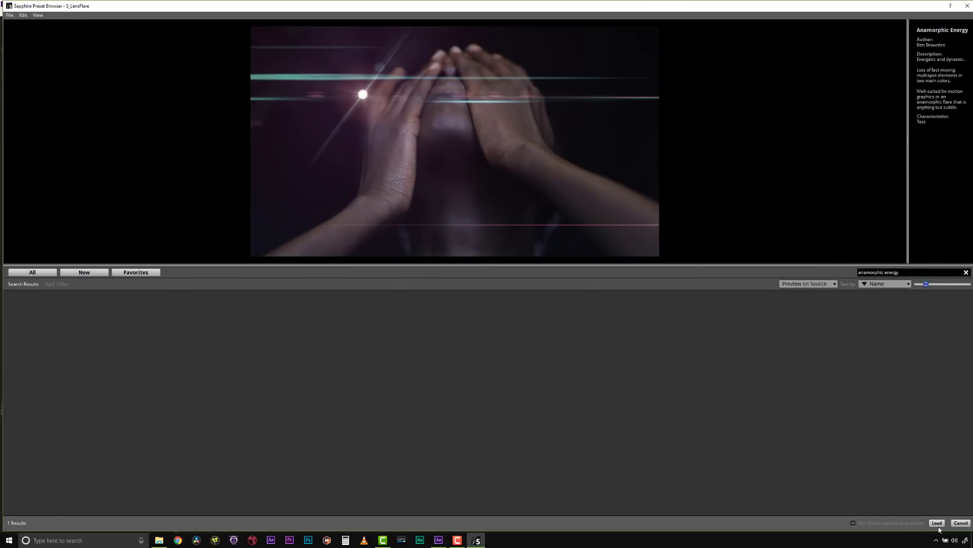
{"action": "left_click", "coordinate": [938, 525]}
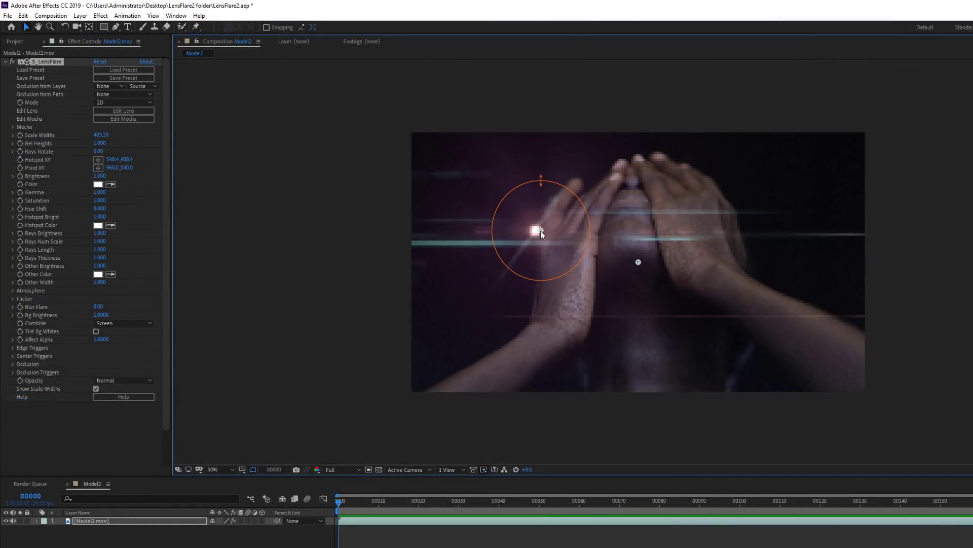
Step: Move the lens flare's hotspot to 562.4, 410.4 and play a preview of the composition
{"action": "left_click_drag", "start_coordinate": [541, 230], "coordinate": [546, 231]}
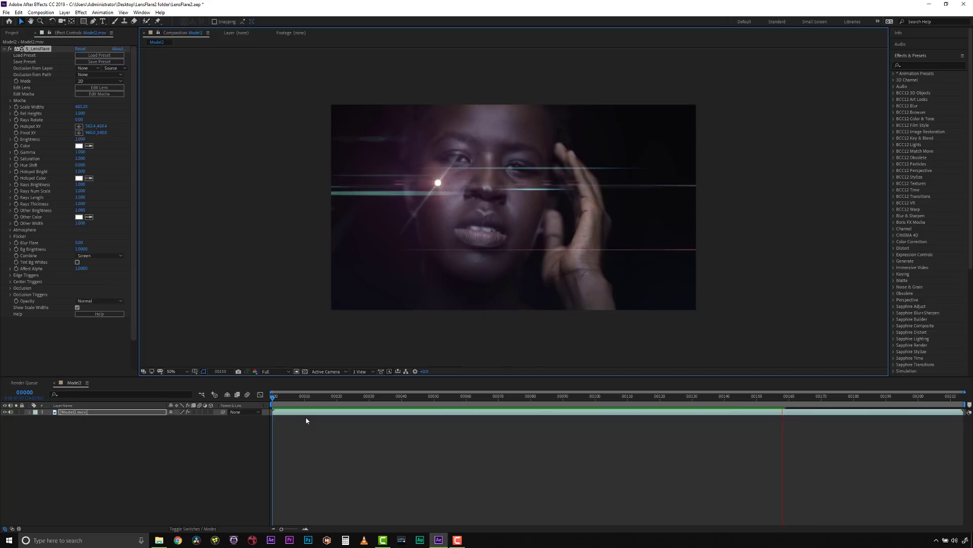
{"action": "key", "text": "space"}
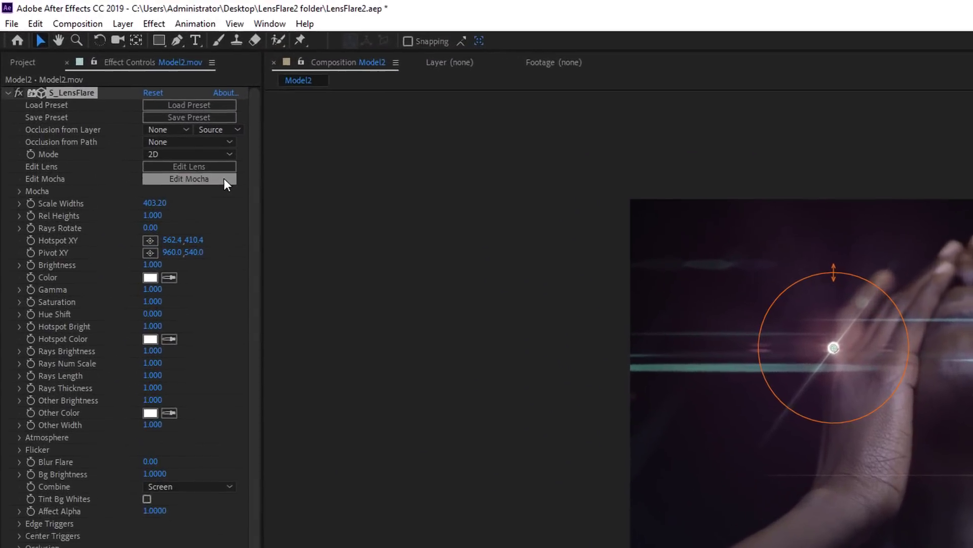
Step: Open the lens flare effect in Mocha and activate the magnetic spline tool
{"action": "left_click", "coordinate": [221, 181]}
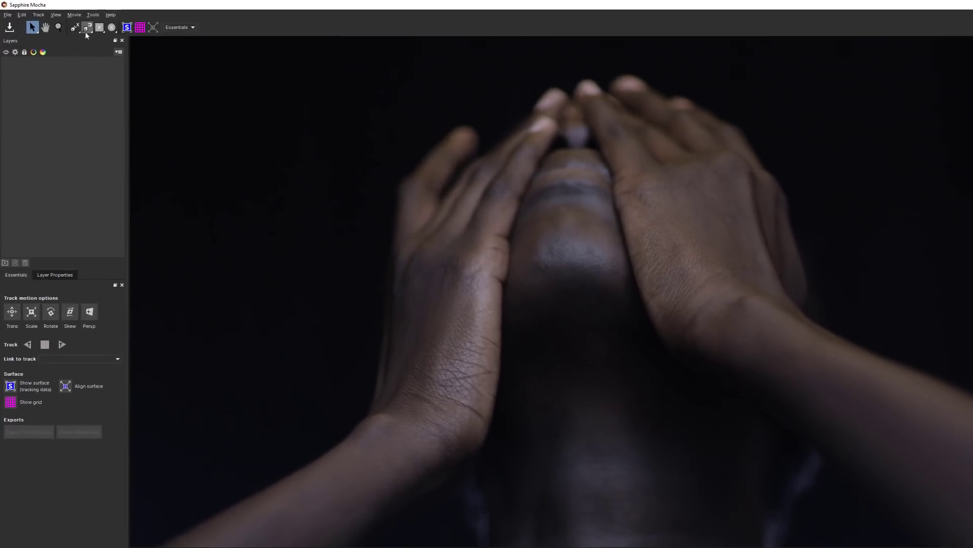
{"action": "left_click", "coordinate": [79, 24]}
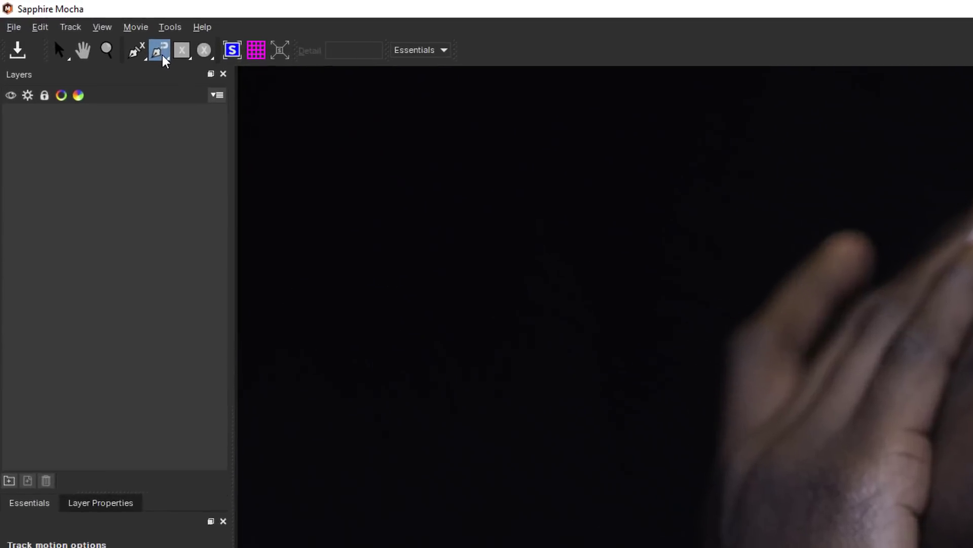
{"action": "left_click", "coordinate": [127, 45]}
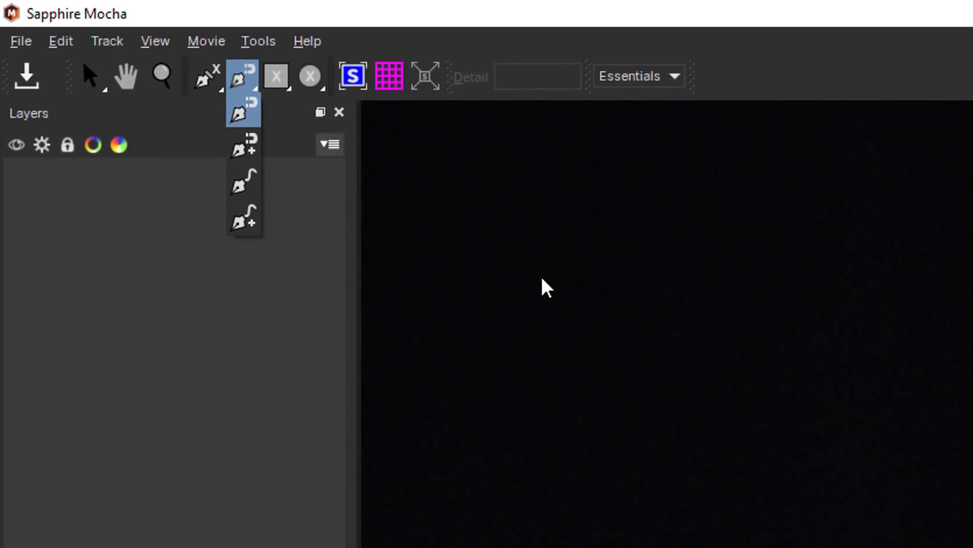
Step: Switch the Mocha workspace to Classic to compare the layout, and return to Essentials
{"action": "left_click", "coordinate": [634, 78]}
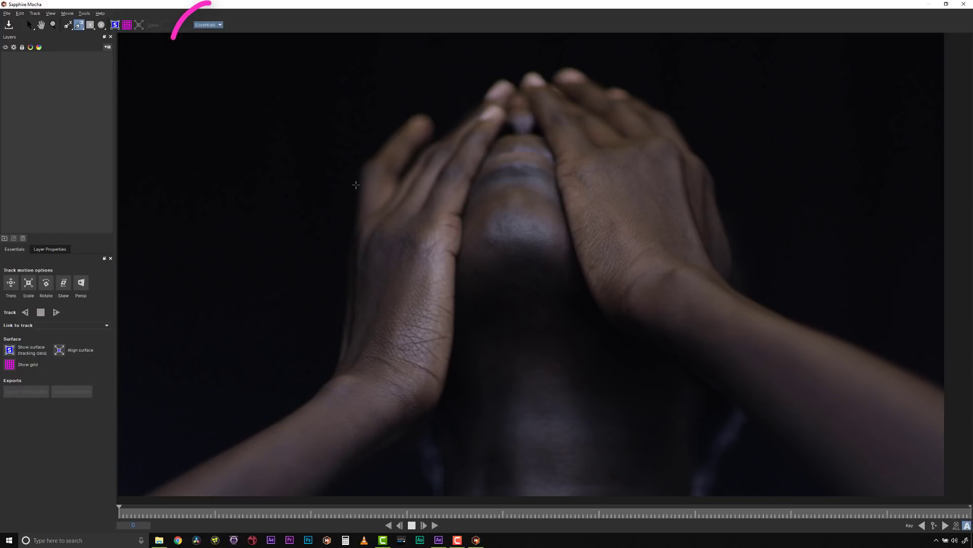
{"action": "left_click", "coordinate": [215, 25]}
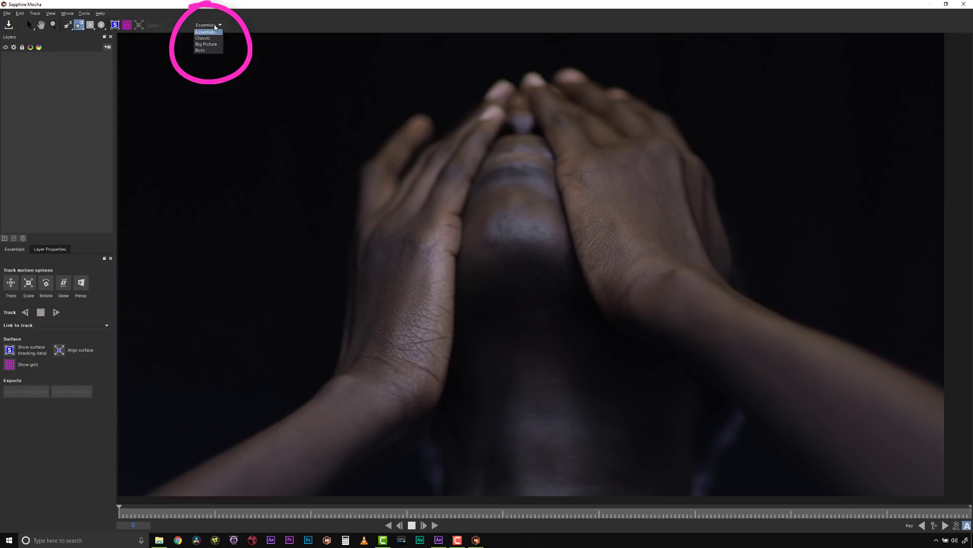
{"action": "left_click", "coordinate": [209, 39]}
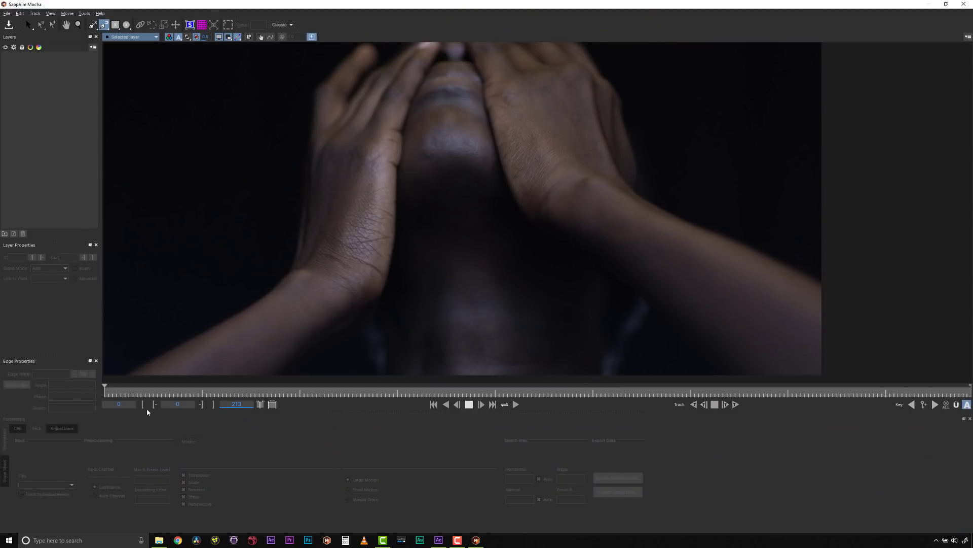
{"action": "left_click", "coordinate": [288, 26]}
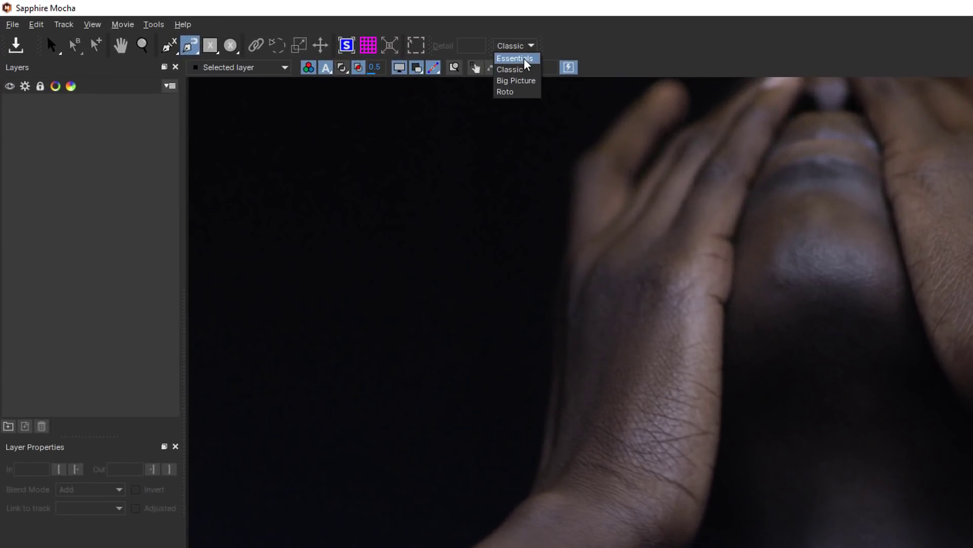
{"action": "left_click", "coordinate": [499, 58]}
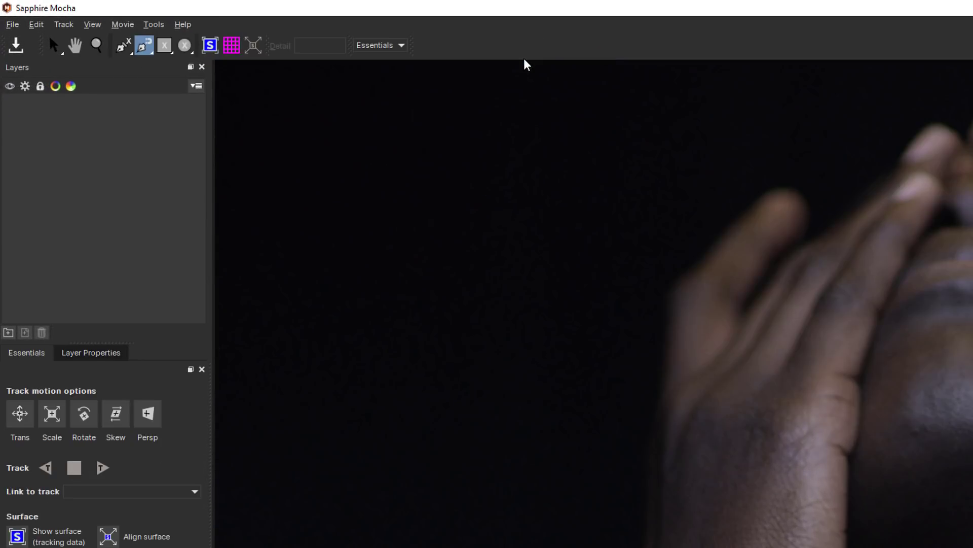
{"action": "left_click", "coordinate": [87, 23]}
{"action": "mouse_move", "coordinate": [152, 136]}
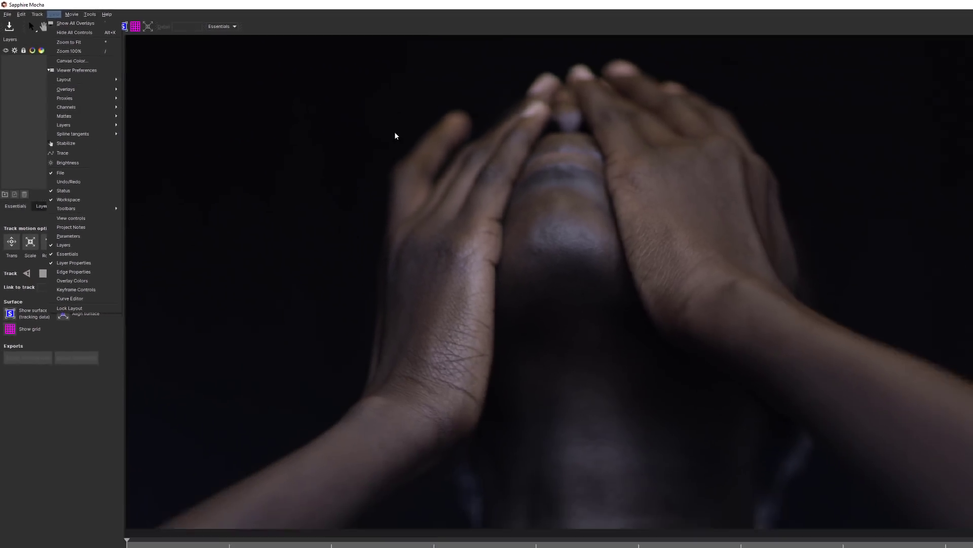
{"action": "left_click", "coordinate": [677, 233]}
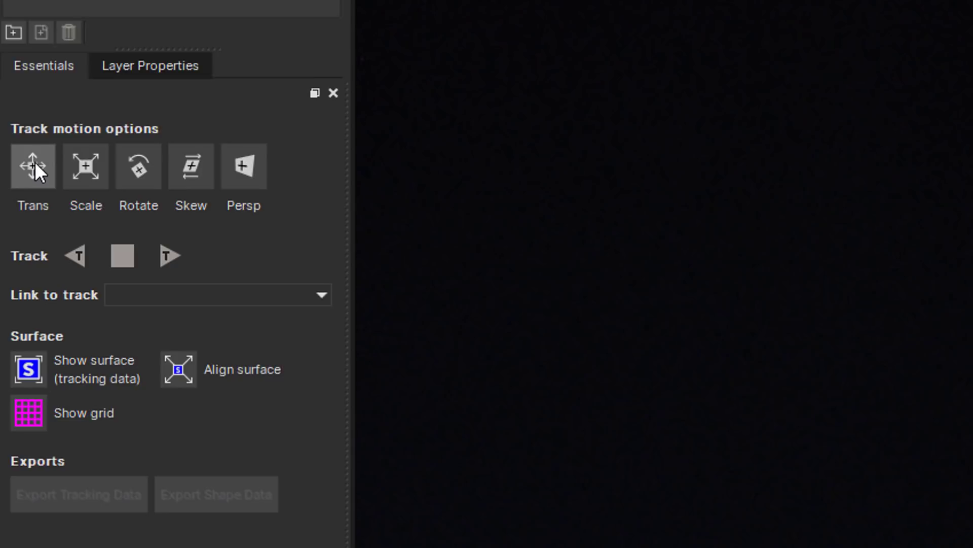
Step: Enable all five track motion options: Trans, Scale, Rotate, Skew and Persp
{"action": "left_click", "coordinate": [35, 161]}
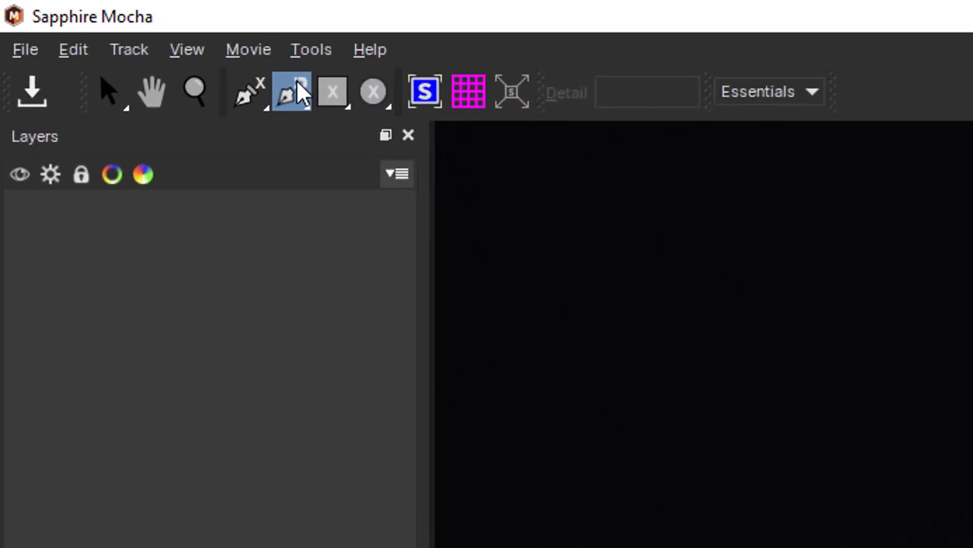
{"action": "left_click", "coordinate": [78, 24]}
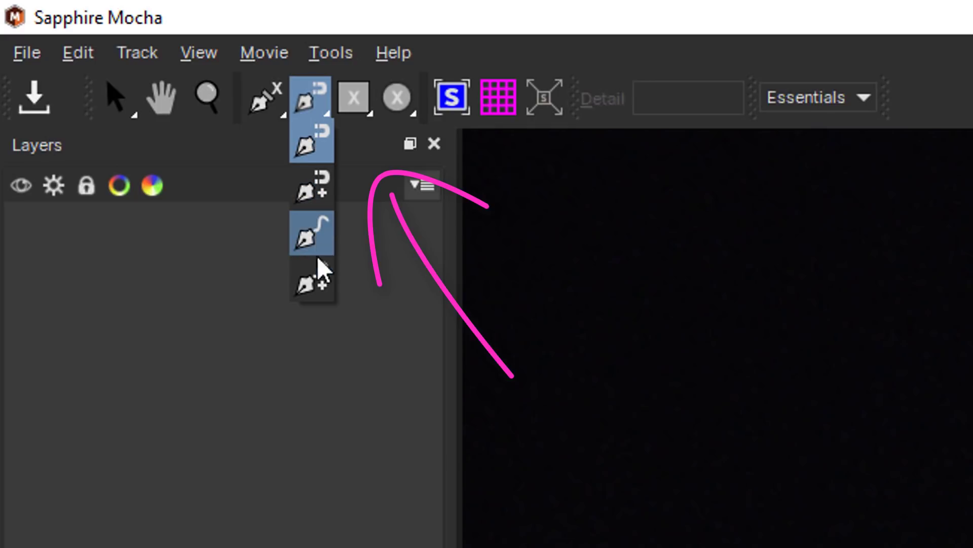
{"action": "left_click", "coordinate": [341, 114]}
{"action": "left_click", "coordinate": [340, 108]}
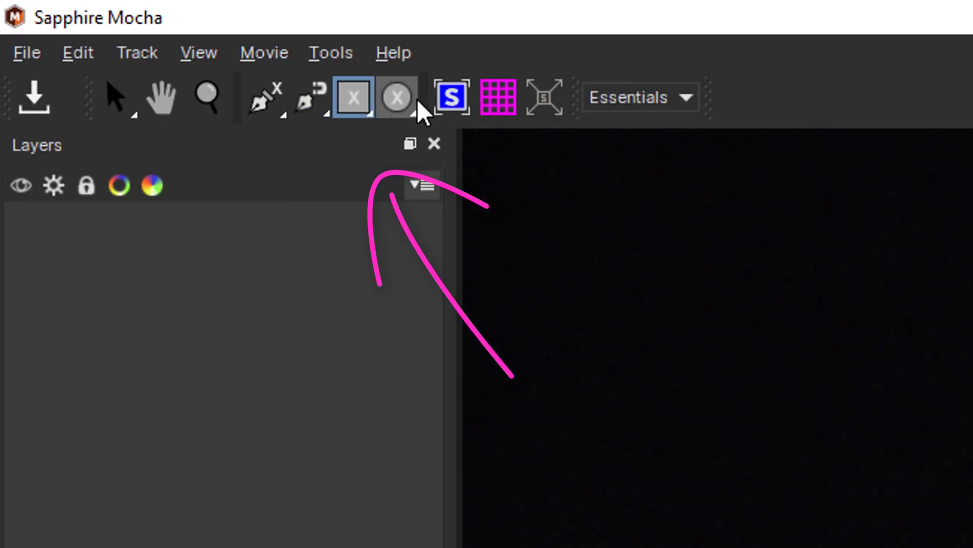
{"action": "left_click", "coordinate": [417, 100]}
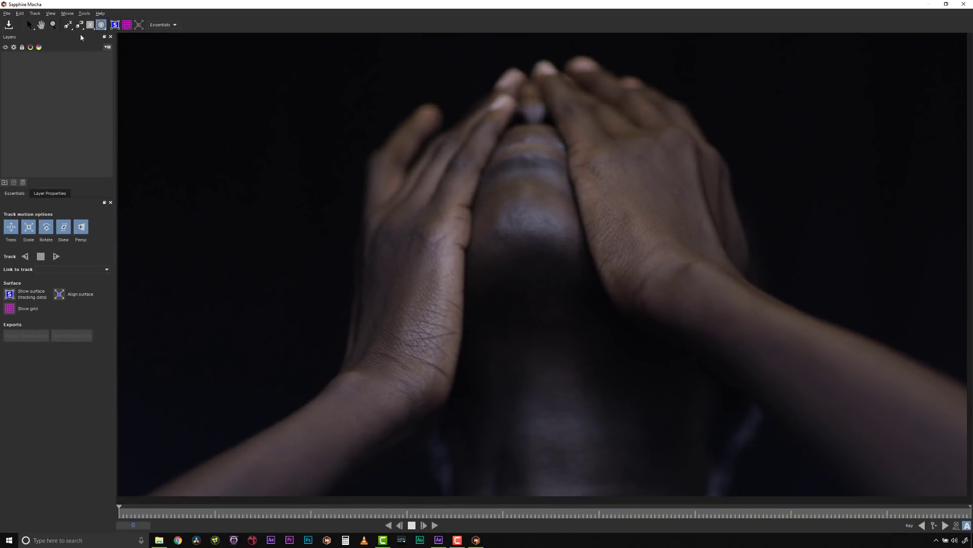
Step: Draw a closed X-spline around the wrist and forearm on the image's right side, extending past the frame edges
{"action": "left_click", "coordinate": [68, 28]}
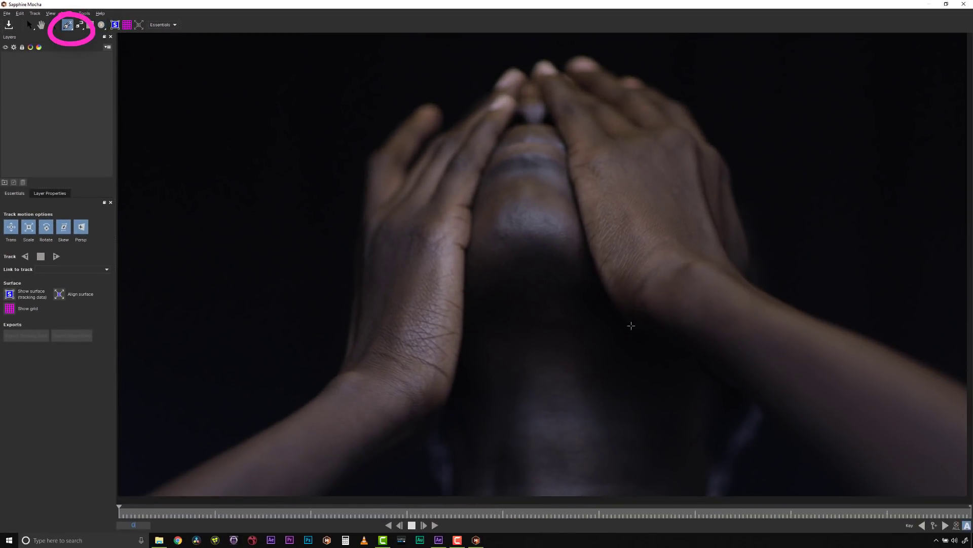
{"action": "left_click", "coordinate": [632, 326]}
{"action": "left_click", "coordinate": [630, 287]}
{"action": "left_click", "coordinate": [675, 260]}
{"action": "left_click", "coordinate": [714, 254]}
{"action": "left_click", "coordinate": [730, 261]}
{"action": "left_click", "coordinate": [742, 271]}
{"action": "left_click", "coordinate": [748, 284]}
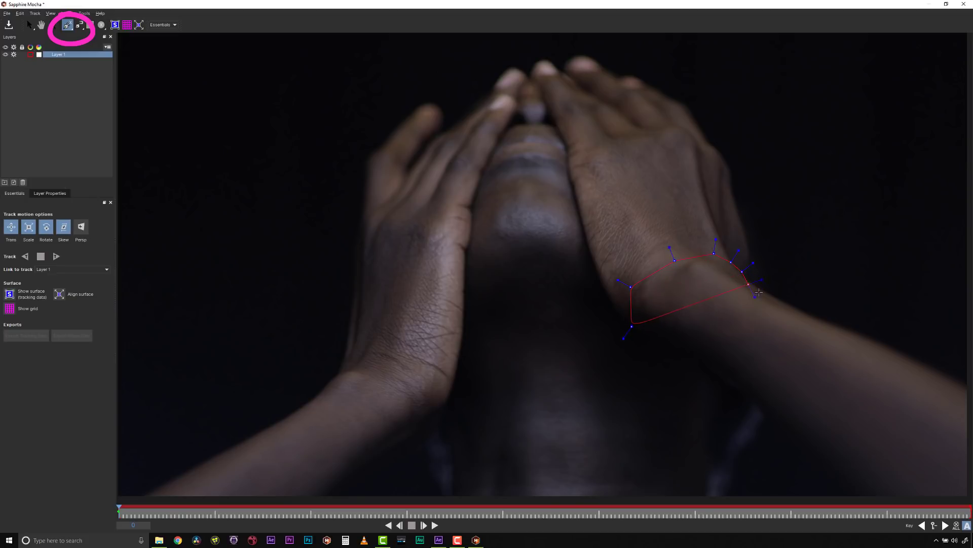
{"action": "left_click", "coordinate": [875, 342]}
{"action": "left_click", "coordinate": [888, 350]}
{"action": "left_click", "coordinate": [940, 370]}
{"action": "left_click", "coordinate": [970, 391]}
{"action": "left_click", "coordinate": [965, 461]}
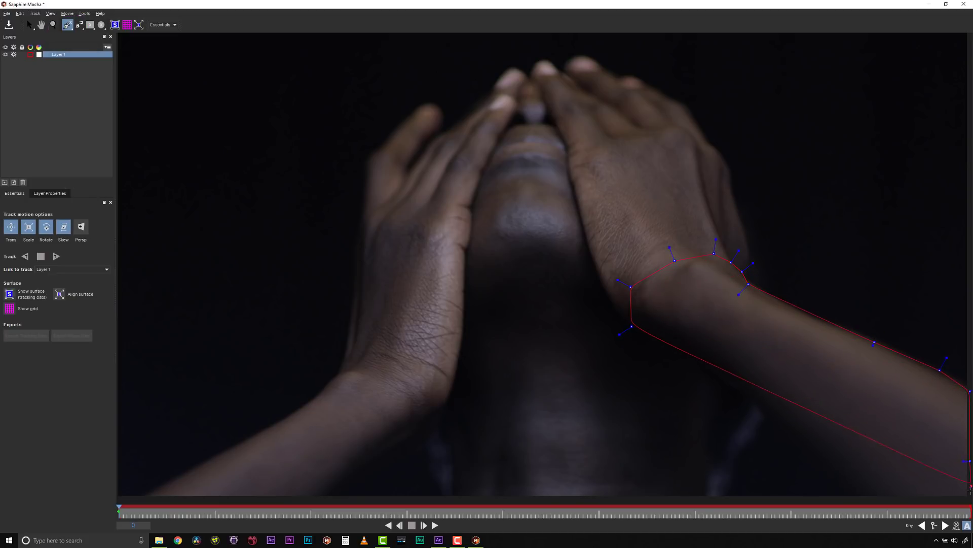
{"action": "left_click", "coordinate": [968, 499]}
{"action": "left_click", "coordinate": [964, 503]}
{"action": "left_click", "coordinate": [864, 502]}
{"action": "left_click", "coordinate": [818, 466]}
{"action": "left_click", "coordinate": [754, 406]}
{"action": "left_click", "coordinate": [688, 370]}
{"action": "right_click", "coordinate": [669, 356]}
Step: Select all points of the forearm spline and adjust their handles together to round the curve
{"action": "left_click_drag", "start_coordinate": [490, 125], "coordinate": [972, 530]}
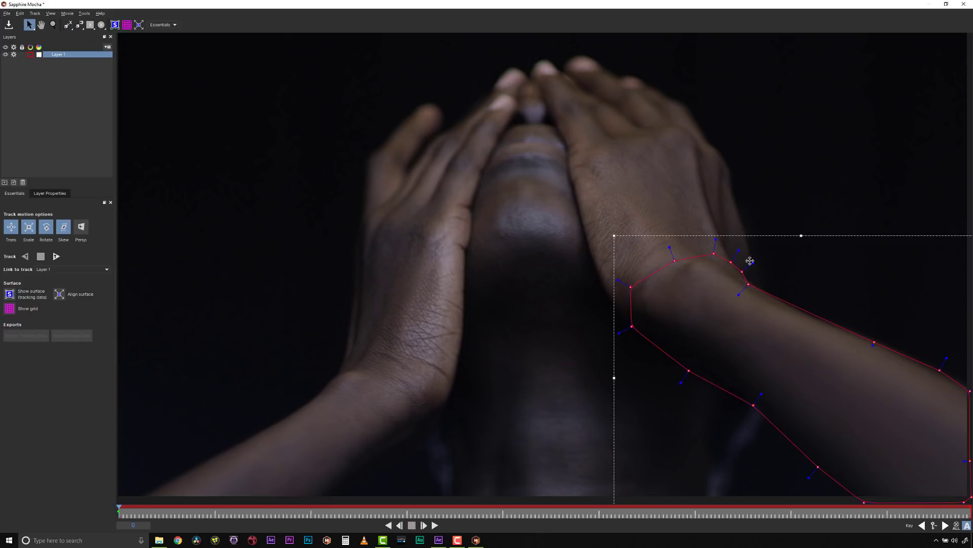
{"action": "left_click_drag", "start_coordinate": [754, 263], "coordinate": [748, 266]}
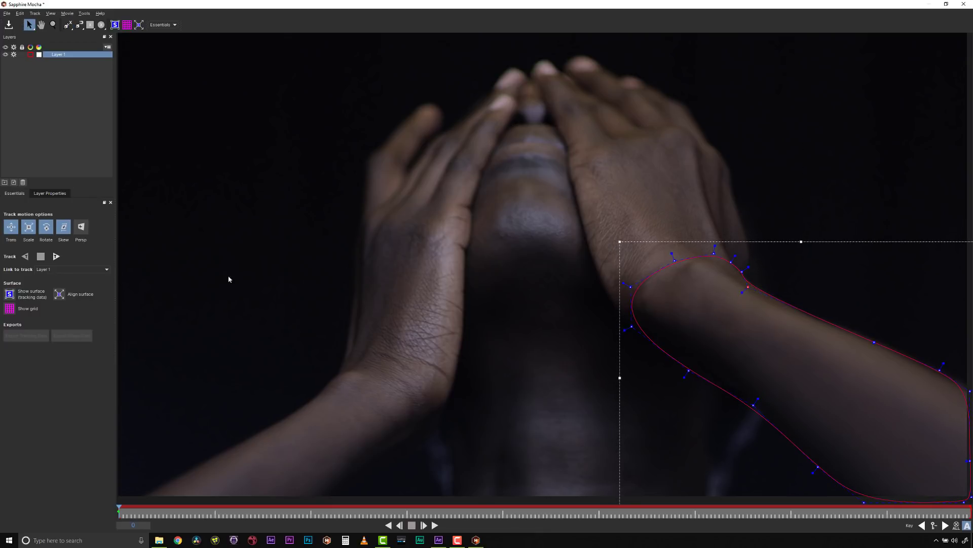
Step: Track the forearm layer forward and stop at frame 53
{"action": "left_click", "coordinate": [56, 256]}
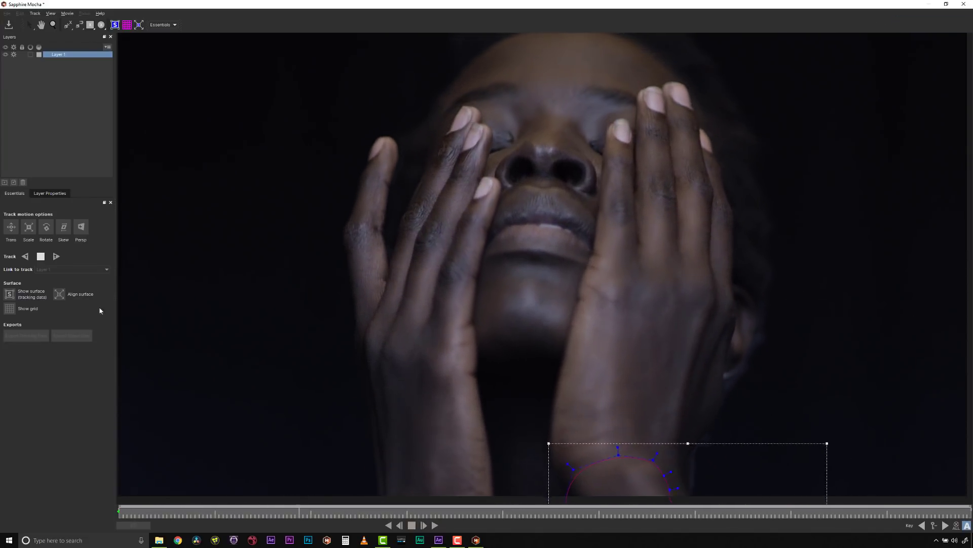
{"action": "left_click", "coordinate": [50, 195]}
{"action": "left_click", "coordinate": [15, 193]}
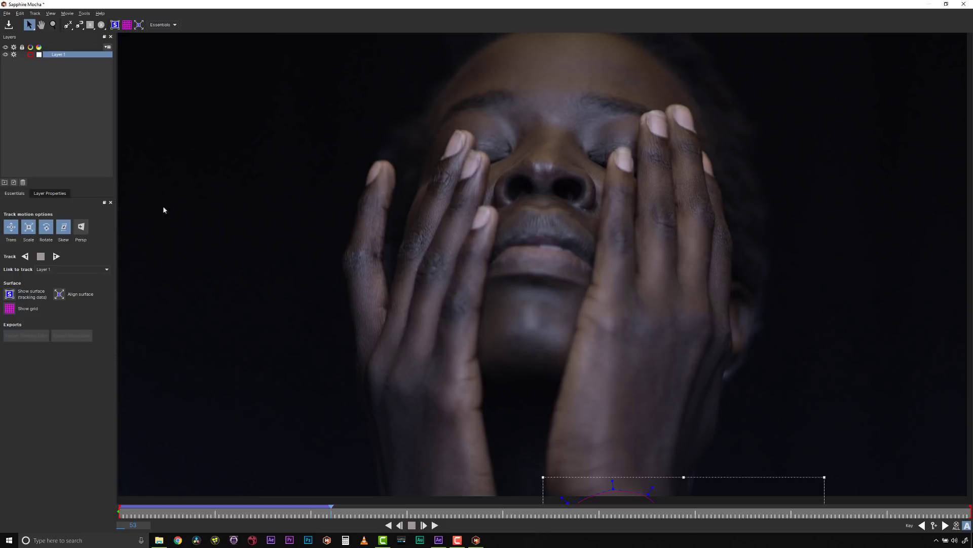
Step: Trace the little finger of the hand on the image's left side with a closed magnetic spline, and select its points
{"action": "left_click", "coordinate": [80, 27]}
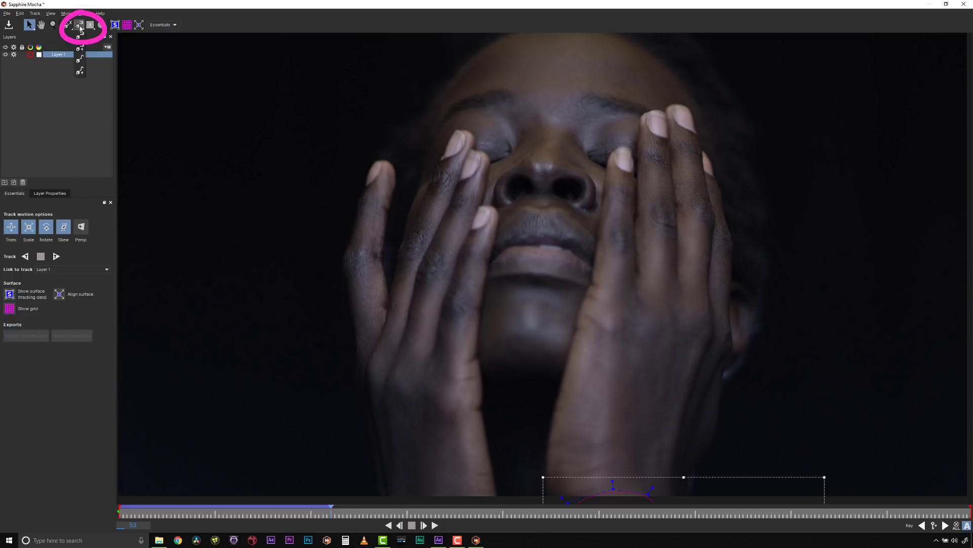
{"action": "left_click", "coordinate": [80, 37]}
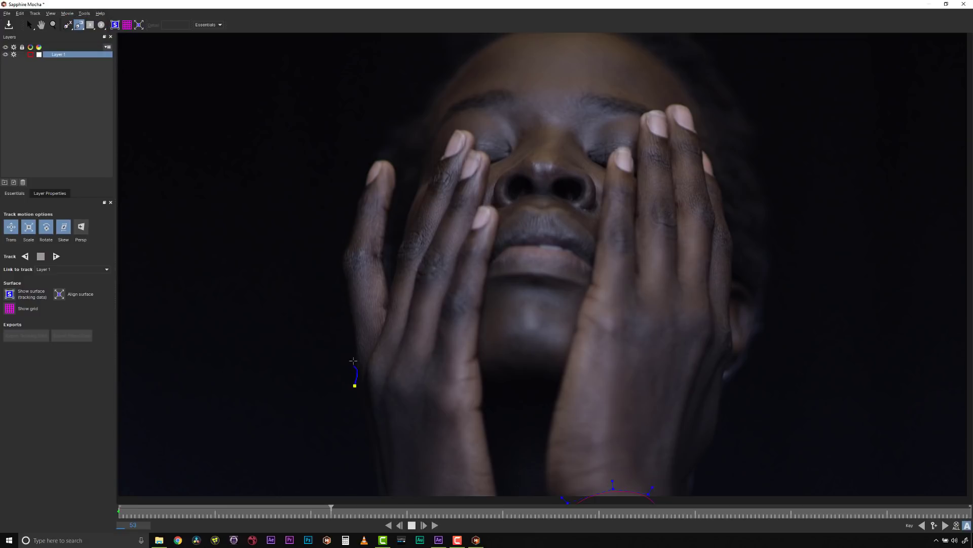
{"action": "left_click_drag", "start_coordinate": [353, 337], "coordinate": [351, 323]}
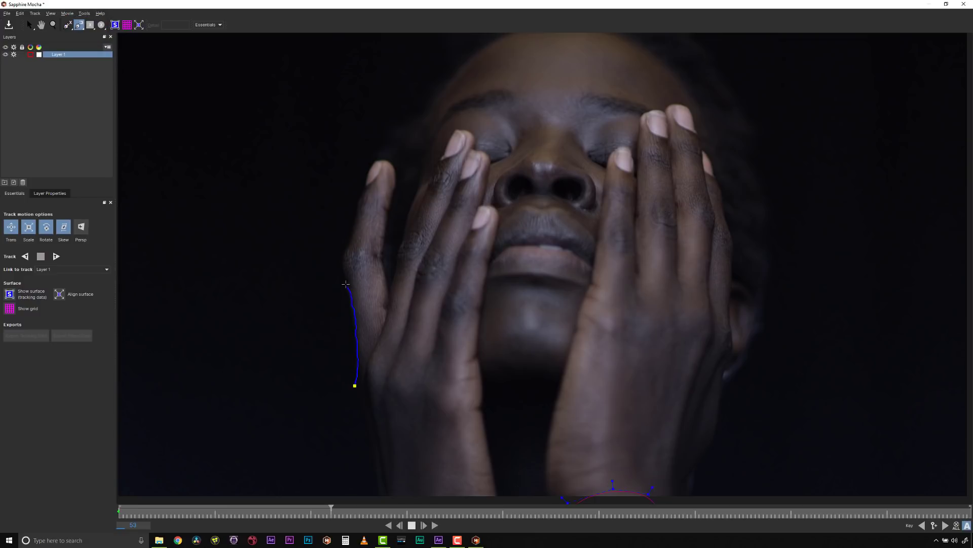
{"action": "left_click_drag", "start_coordinate": [345, 284], "coordinate": [341, 262]}
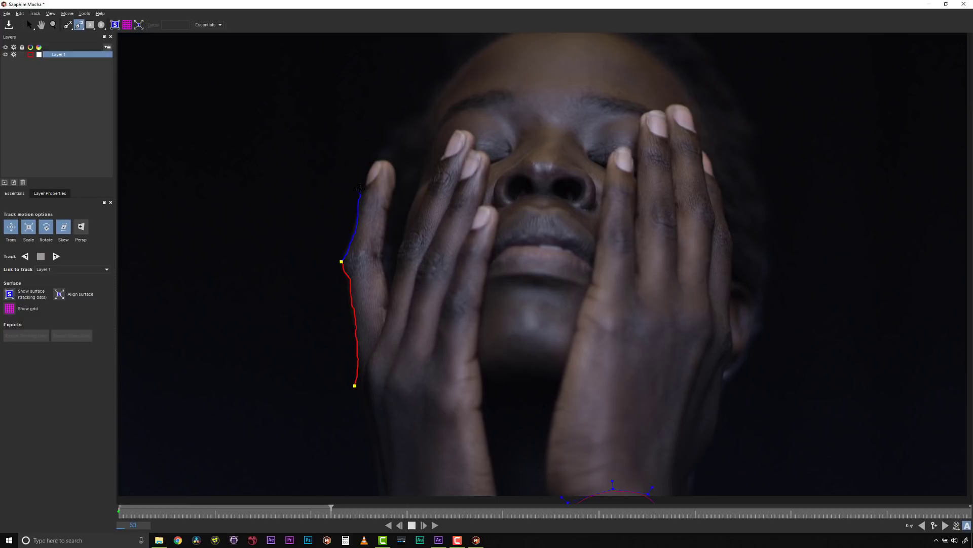
{"action": "mouse_move", "coordinate": [360, 189]}
{"action": "left_mouse_down"}
{"action": "mouse_move", "coordinate": [370, 165]}
{"action": "mouse_move", "coordinate": [393, 168]}
{"action": "left_mouse_up"}
{"action": "left_click_drag", "start_coordinate": [389, 207], "coordinate": [385, 222]}
{"action": "left_click", "coordinate": [380, 261]}
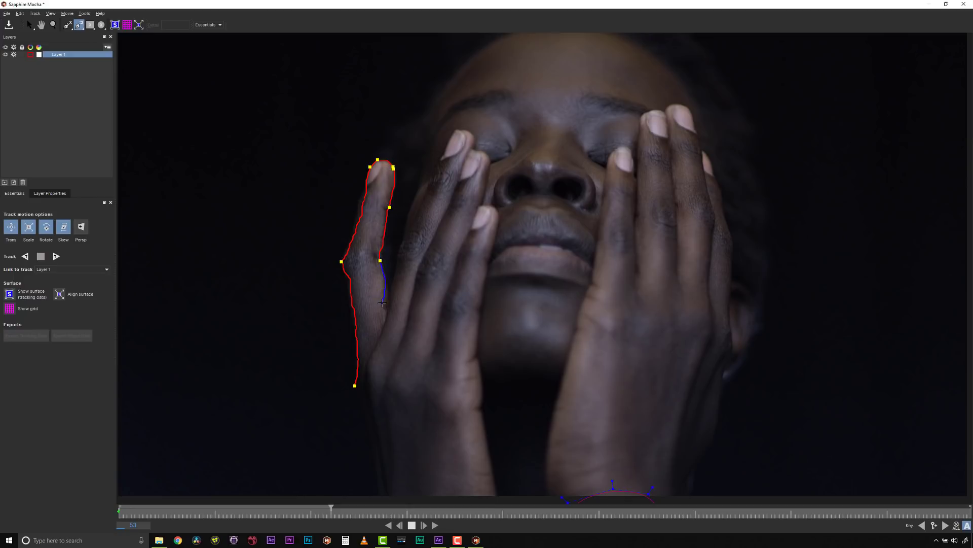
{"action": "left_click", "coordinate": [389, 302]}
{"action": "right_click", "coordinate": [358, 399]}
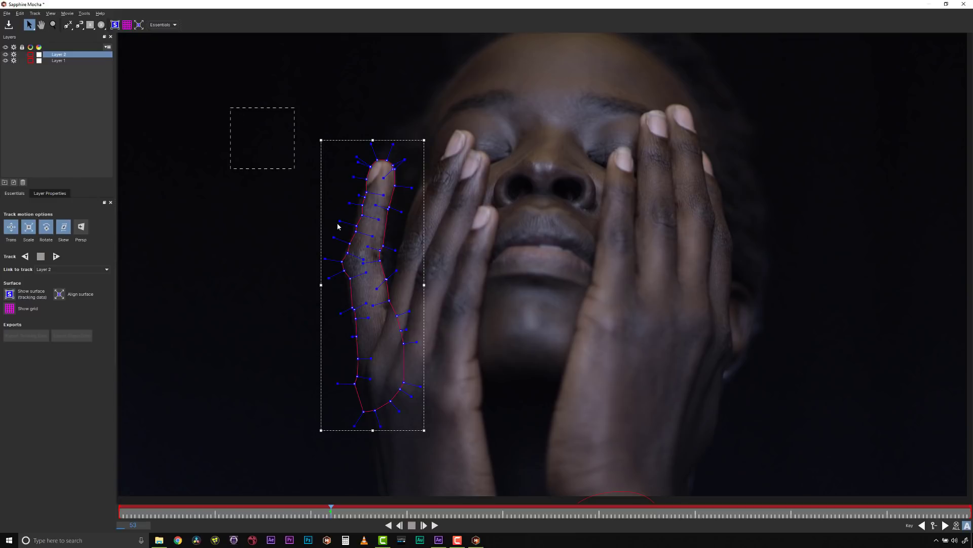
{"action": "left_click_drag", "start_coordinate": [338, 226], "coordinate": [468, 426]}
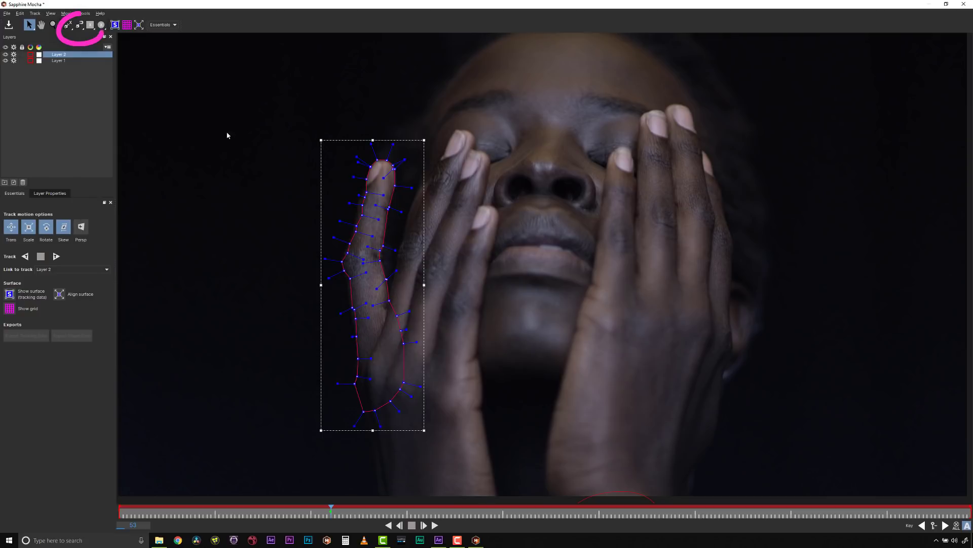
Step: Draw a closed freehand spline around the whole head and both hands
{"action": "left_click_drag", "start_coordinate": [85, 26], "coordinate": [83, 63]}
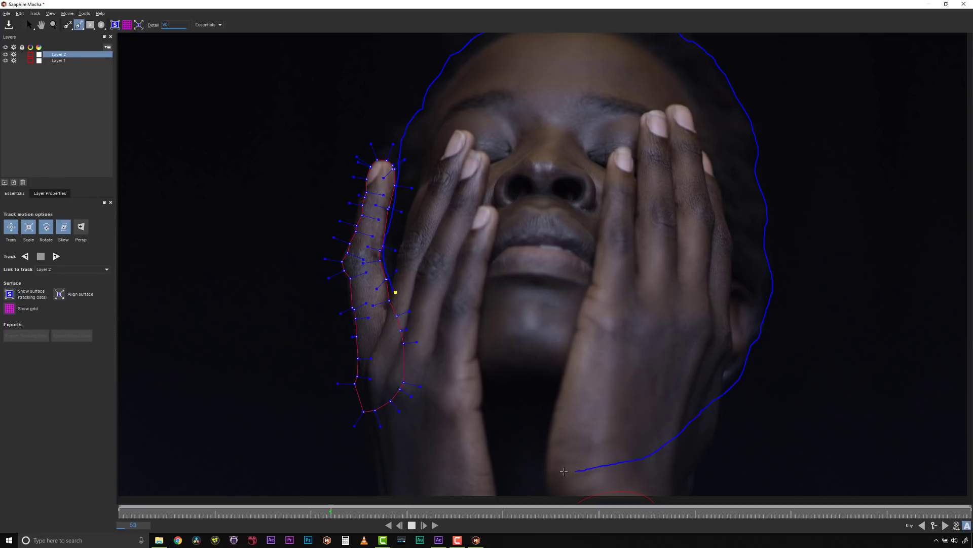
{"action": "mouse_move", "coordinate": [508, 475]}
{"action": "left_mouse_down"}
{"action": "mouse_move", "coordinate": [451, 464]}
{"action": "mouse_move", "coordinate": [431, 435]}
{"action": "left_mouse_up"}
Step: Select the little-finger spline's layer and lower its Detail value to reduce the number of control points
{"action": "left_click", "coordinate": [59, 60]}
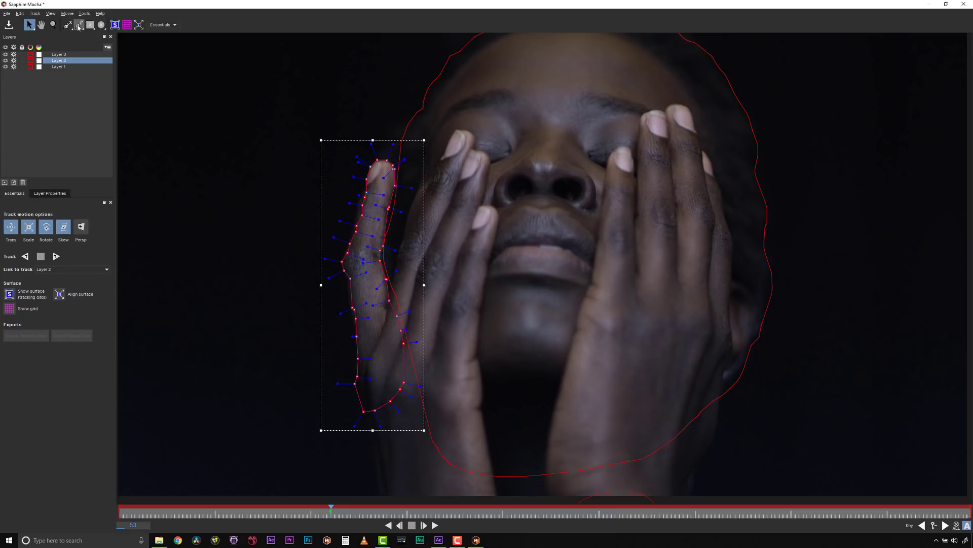
{"action": "left_click", "coordinate": [80, 26]}
{"action": "left_click", "coordinate": [80, 59]}
{"action": "left_click_drag", "start_coordinate": [170, 27], "coordinate": [168, 27]}
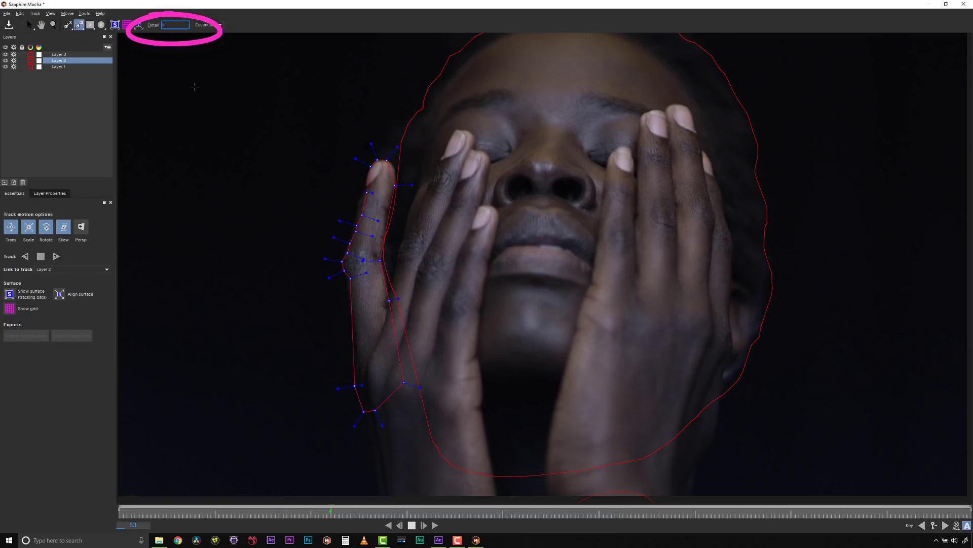
Step: Smooth the little-finger spline by adjusting its point handles so the curve follows the finger's contour
{"action": "left_click", "coordinate": [30, 25]}
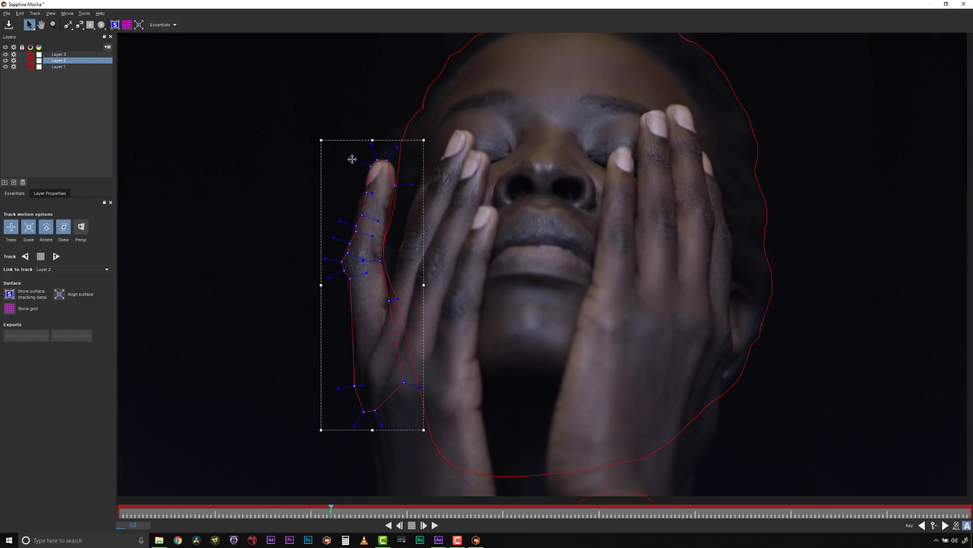
{"action": "left_click", "coordinate": [371, 165]}
{"action": "left_click_drag", "start_coordinate": [437, 453], "coordinate": [439, 454]}
{"action": "left_click_drag", "start_coordinate": [411, 185], "coordinate": [388, 156]}
{"action": "left_click", "coordinate": [367, 196]}
{"action": "left_click", "coordinate": [349, 283]}
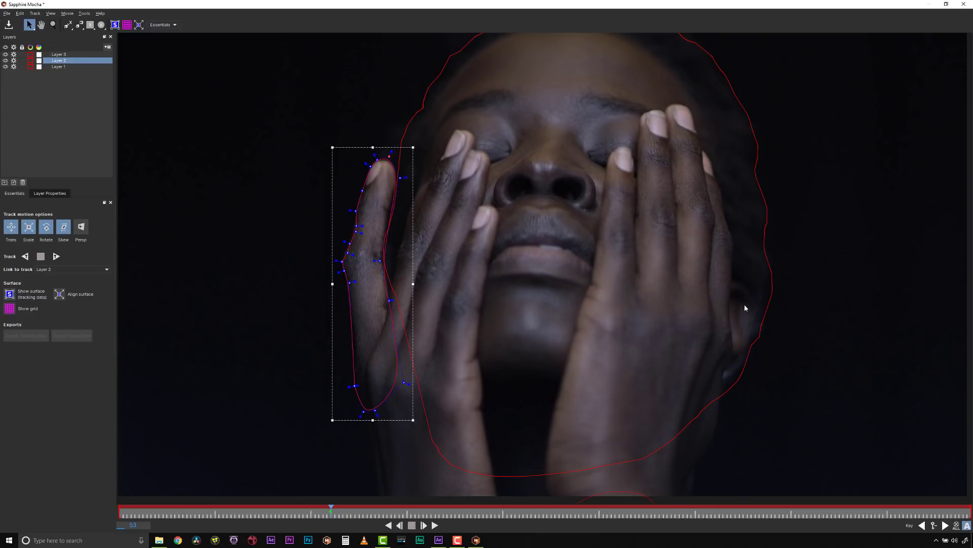
Step: Reduce the head spline's control points with a lower Detail value and smooth all its points into curves
{"action": "left_click", "coordinate": [765, 270]}
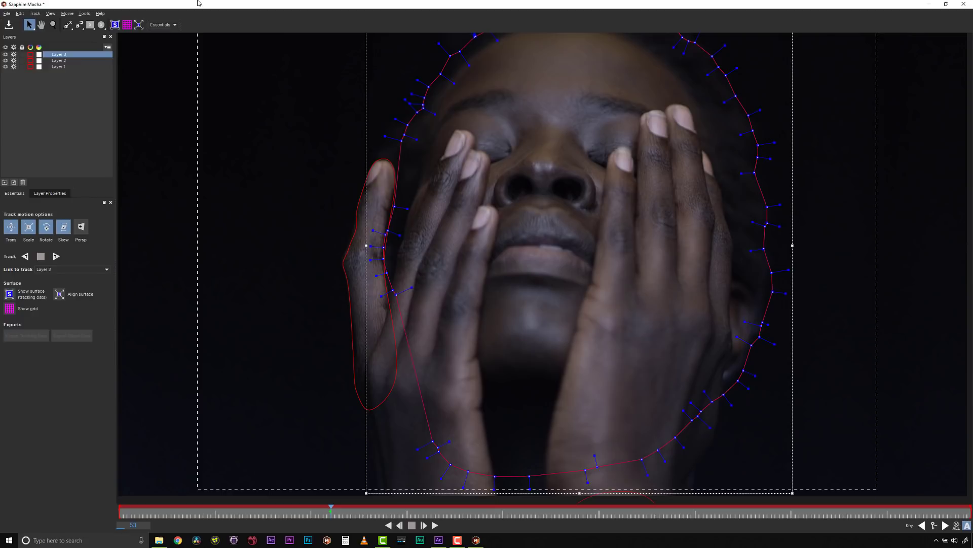
{"action": "mouse_move", "coordinate": [197, 1]}
{"action": "left_mouse_down"}
{"action": "mouse_move", "coordinate": [184, 7]}
{"action": "mouse_move", "coordinate": [198, 3]}
{"action": "left_mouse_up"}
{"action": "left_click", "coordinate": [80, 26]}
{"action": "left_click", "coordinate": [80, 55]}
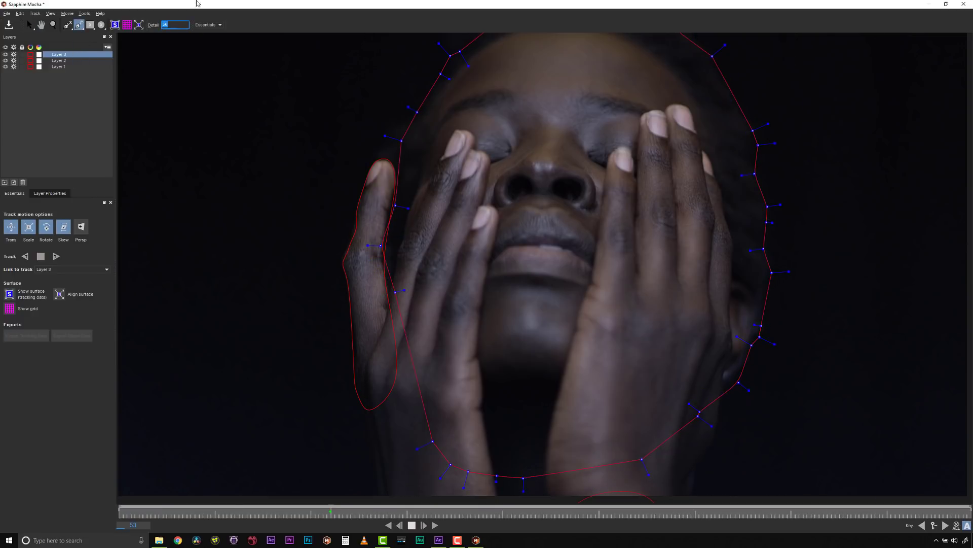
{"action": "left_click", "coordinate": [29, 24]}
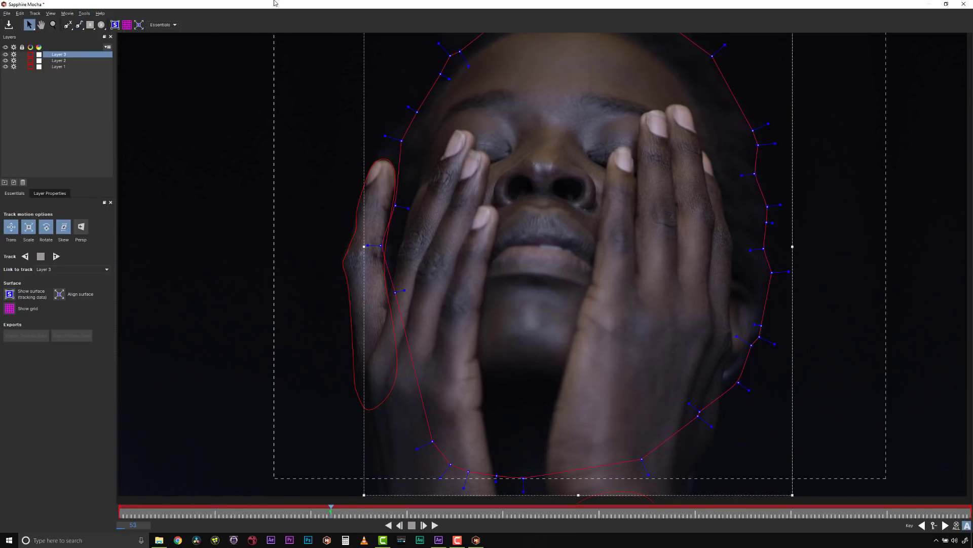
{"action": "left_click_drag", "start_coordinate": [723, 43], "coordinate": [711, 51]}
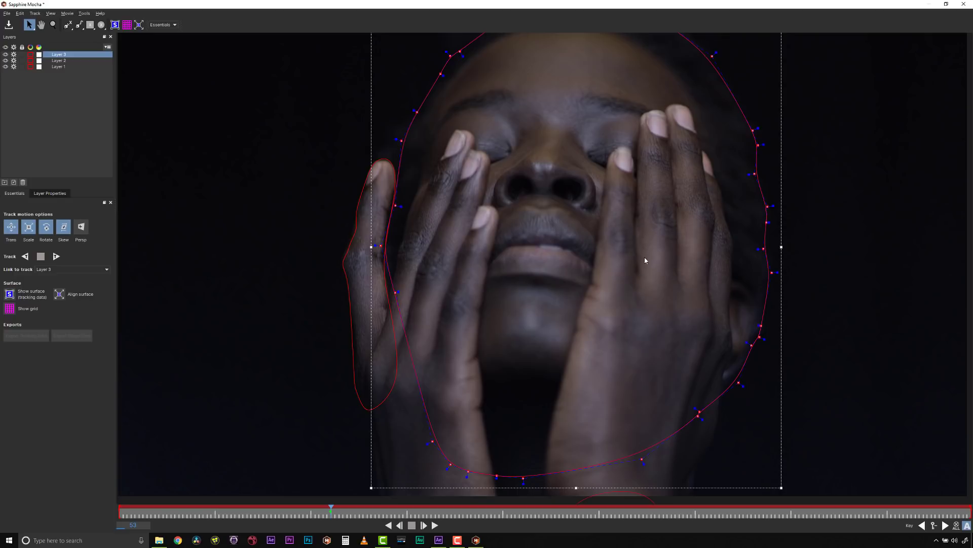
Step: Start a new magnetic spline at the wrist on the image's right side and trace up the hand's outer edge
{"action": "key", "text": "x"}
{"action": "left_click_drag", "start_coordinate": [644, 256], "coordinate": [620, 218]}
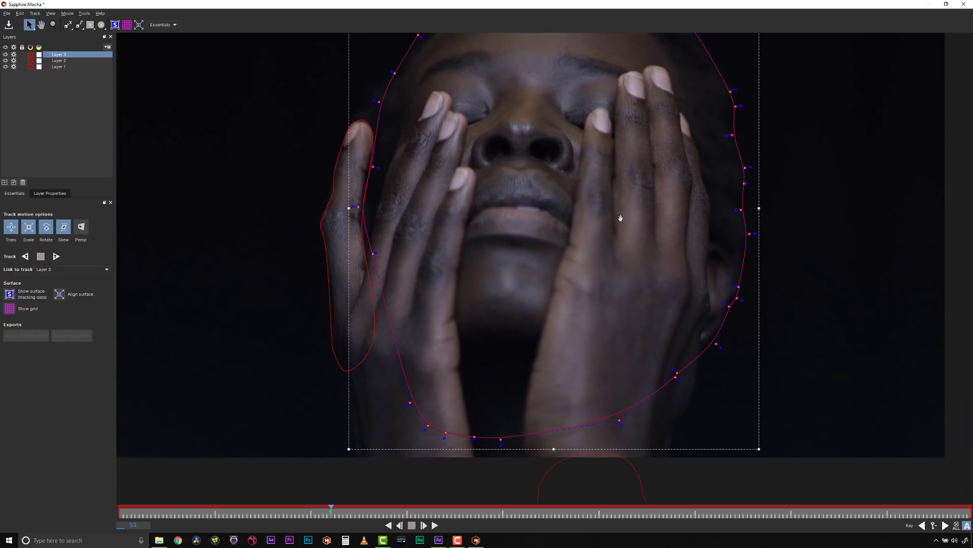
{"action": "left_click", "coordinate": [81, 26]}
{"action": "left_click", "coordinate": [83, 34]}
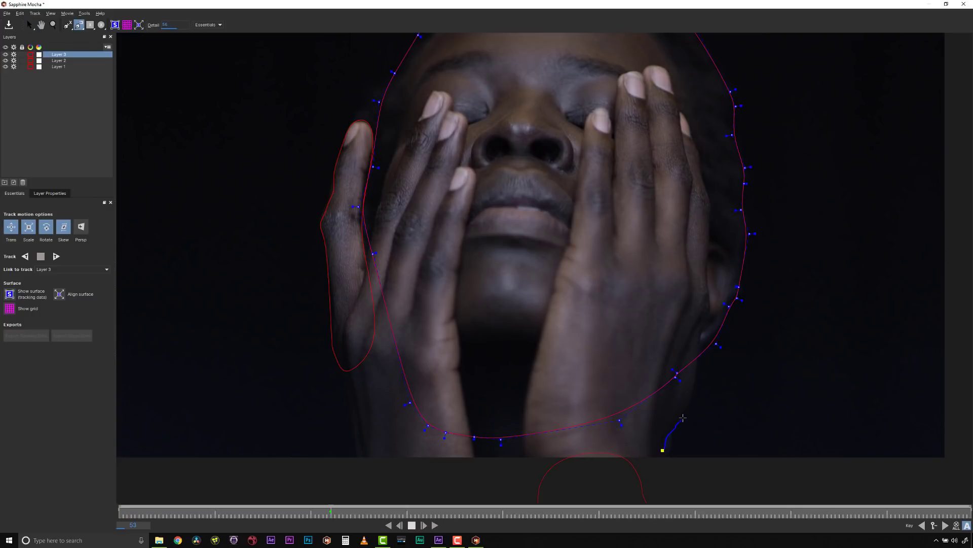
{"action": "left_click_drag", "start_coordinate": [683, 418], "coordinate": [690, 407]}
{"action": "left_click_drag", "start_coordinate": [700, 337], "coordinate": [706, 321]}
{"action": "left_click_drag", "start_coordinate": [707, 272], "coordinate": [705, 272]}
{"action": "left_click_drag", "start_coordinate": [710, 222], "coordinate": [710, 200]}
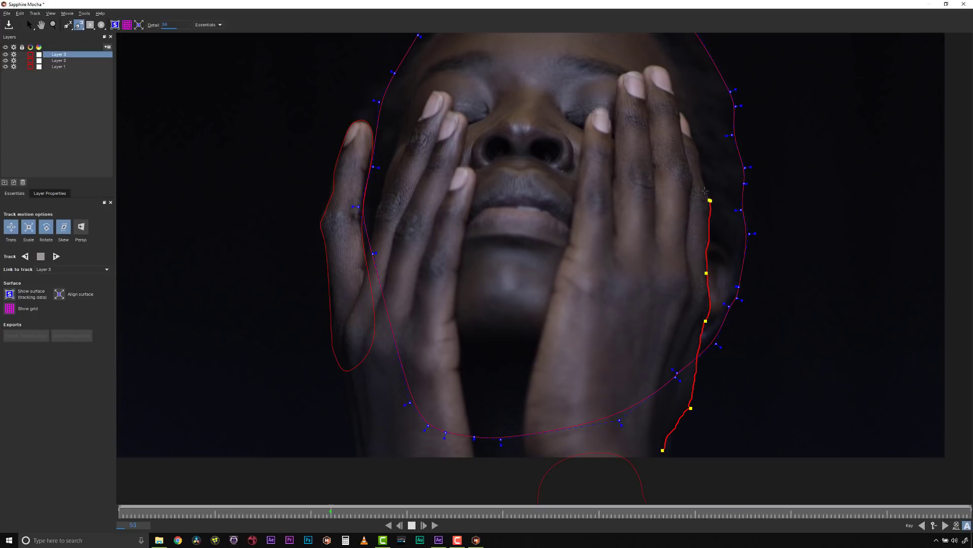
Step: Continue the magnetic spline around the fingertips and down the hand's inner edge to the base of the index finger
{"action": "left_click", "coordinate": [690, 124]}
{"action": "left_click", "coordinate": [678, 110]}
{"action": "left_click", "coordinate": [661, 68]}
{"action": "left_click", "coordinate": [641, 74]}
{"action": "left_click", "coordinate": [615, 117]}
{"action": "left_click", "coordinate": [586, 122]}
{"action": "left_click", "coordinate": [584, 129]}
{"action": "left_click", "coordinate": [570, 245]}
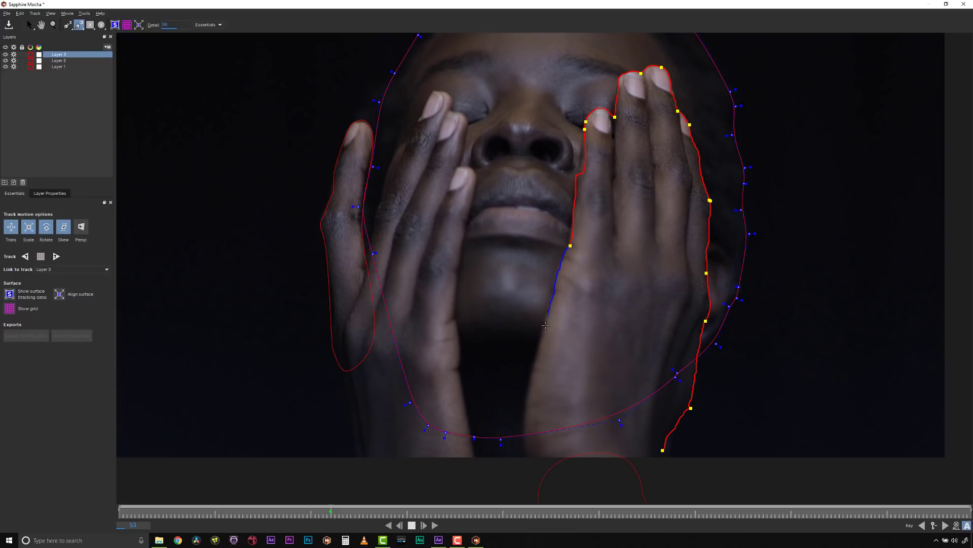
Step: Close the hand spline below the image's lower edge and smooth all its points
{"action": "left_click", "coordinate": [530, 462]}
{"action": "left_click", "coordinate": [658, 477]}
{"action": "right_click", "coordinate": [658, 477]}
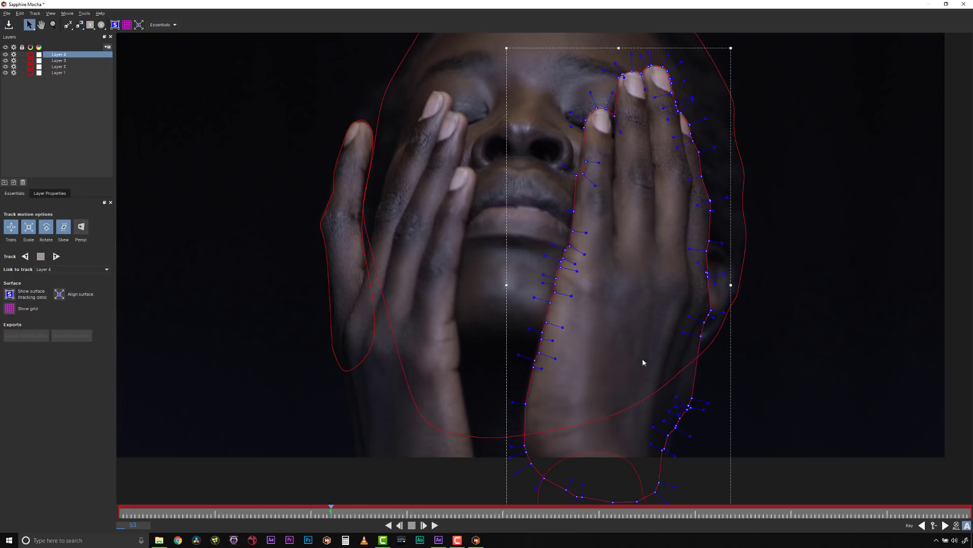
{"action": "left_click_drag", "start_coordinate": [395, 0], "coordinate": [395, 1]}
{"action": "left_click_drag", "start_coordinate": [561, 174], "coordinate": [571, 175]}
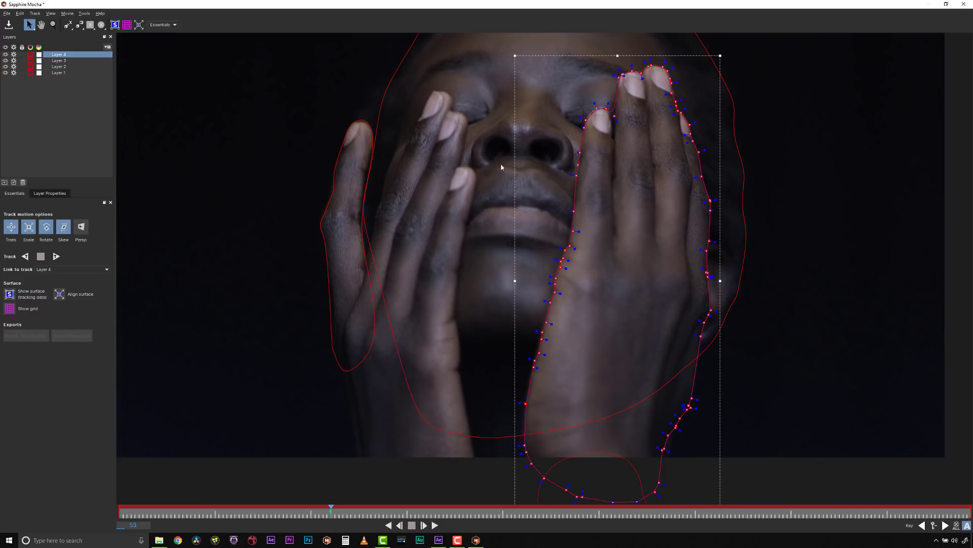
Step: Draw a rectangular spline and a circular spline in the empty dark area beside the little finger
{"action": "left_click", "coordinate": [90, 25]}
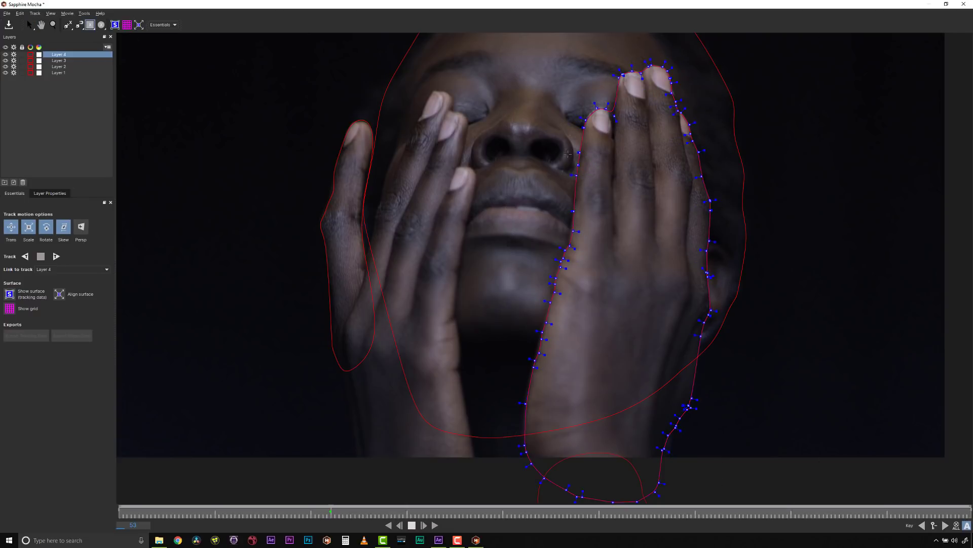
{"action": "left_click_drag", "start_coordinate": [186, 102], "coordinate": [278, 191]}
{"action": "left_click", "coordinate": [101, 24]}
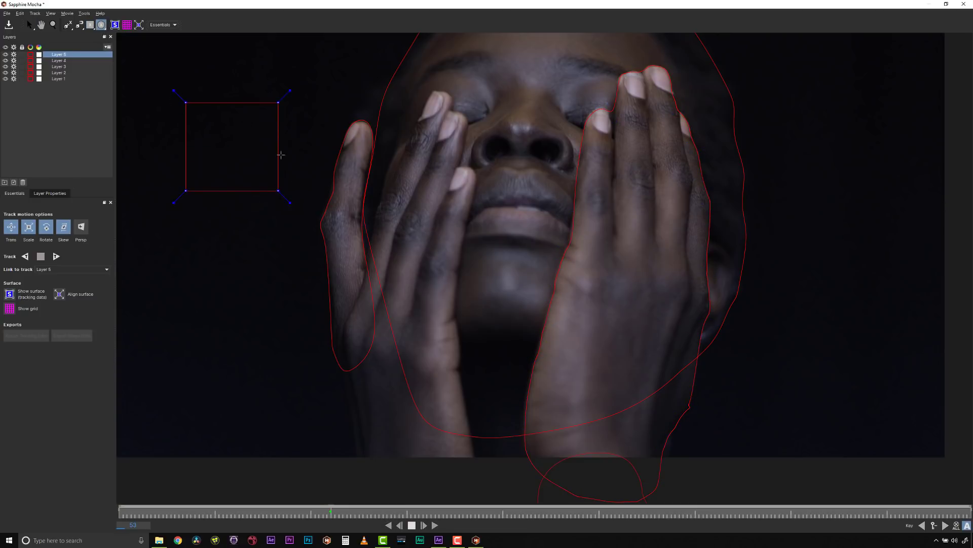
{"action": "left_click_drag", "start_coordinate": [221, 146], "coordinate": [318, 243]}
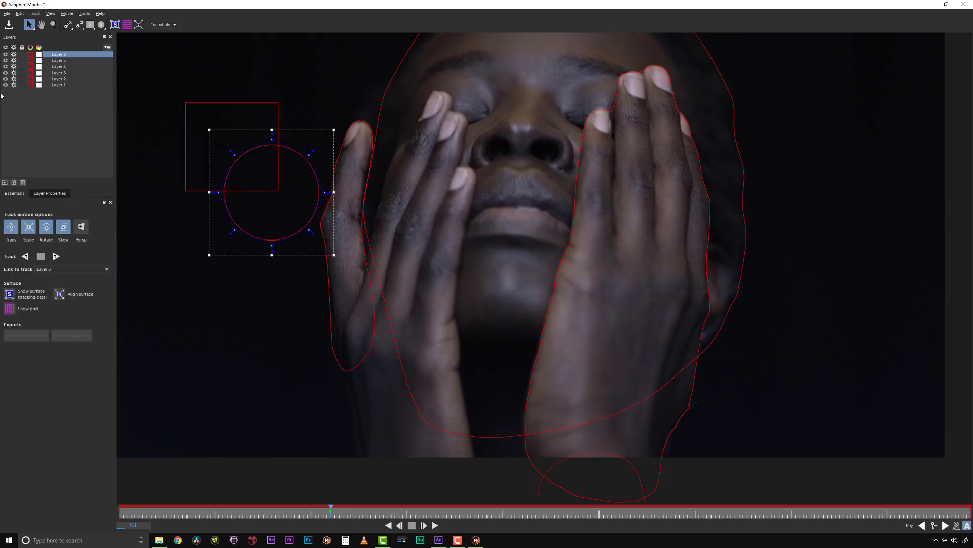
Step: Delete the layers of the rectangular and circular splines
{"action": "left_click", "coordinate": [59, 60], "text": "shift"}
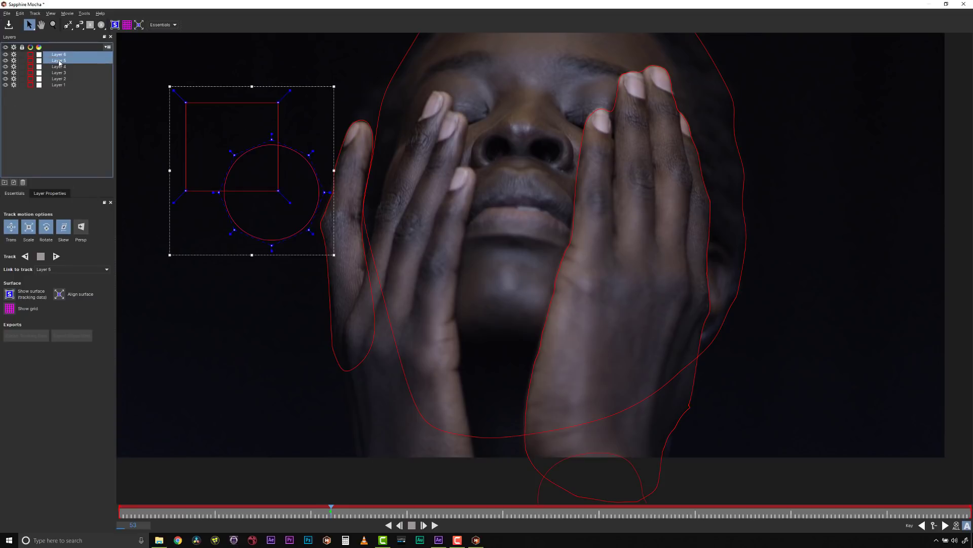
{"action": "key", "text": "Delete"}
{"action": "left_click", "coordinate": [58, 55]}
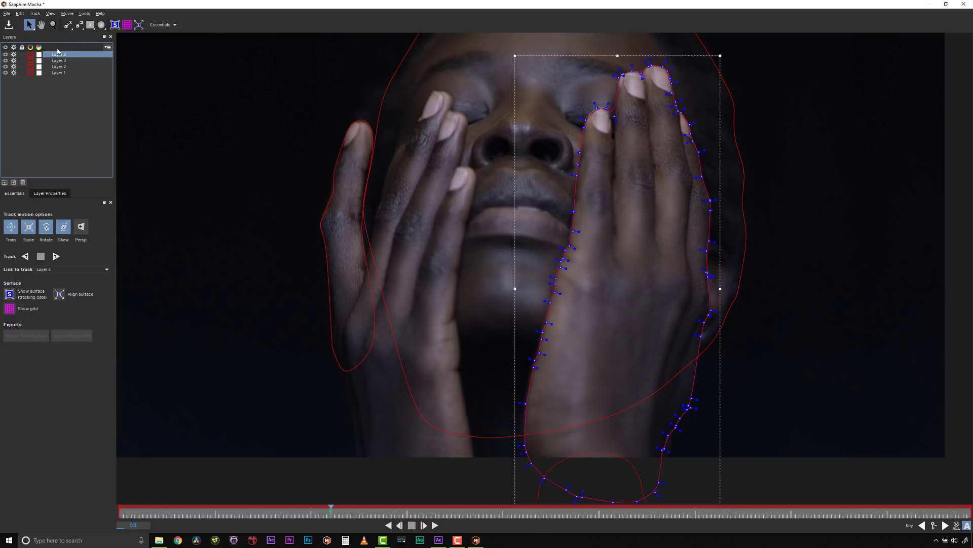
Step: Draw a closed freehand spline in the empty dark area and try the tool that adds another freehand spline to its layer
{"action": "left_click", "coordinate": [79, 24]}
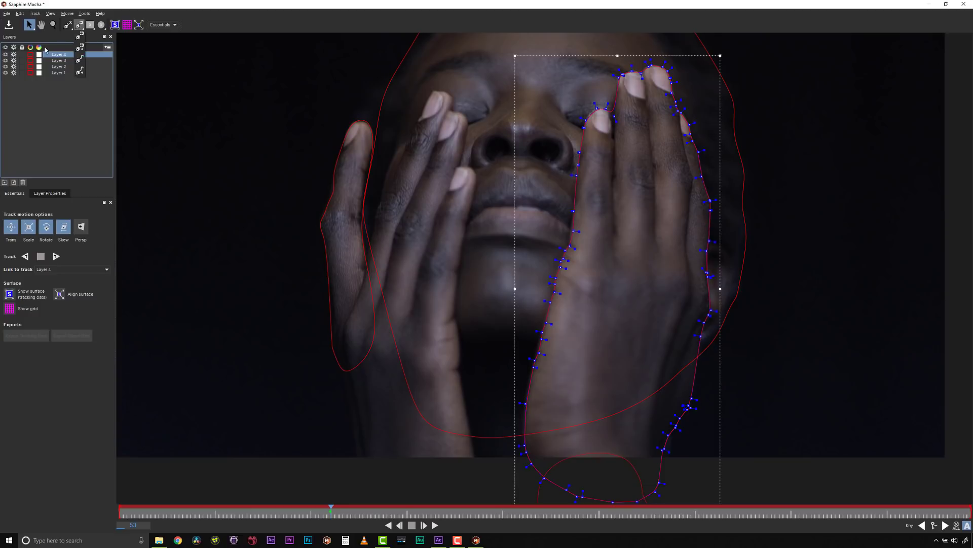
{"action": "left_click", "coordinate": [63, 57]}
{"action": "left_click", "coordinate": [154, 65]}
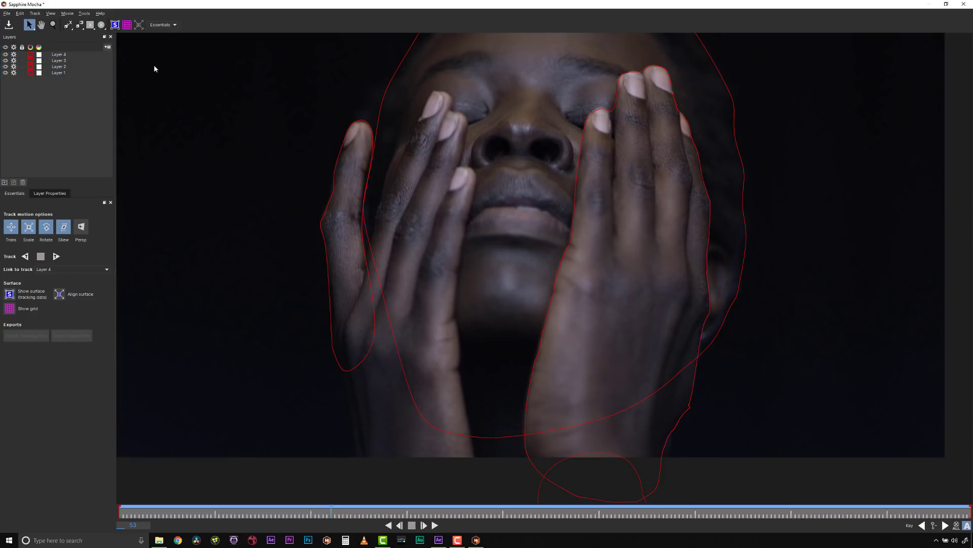
{"action": "left_click", "coordinate": [80, 25]}
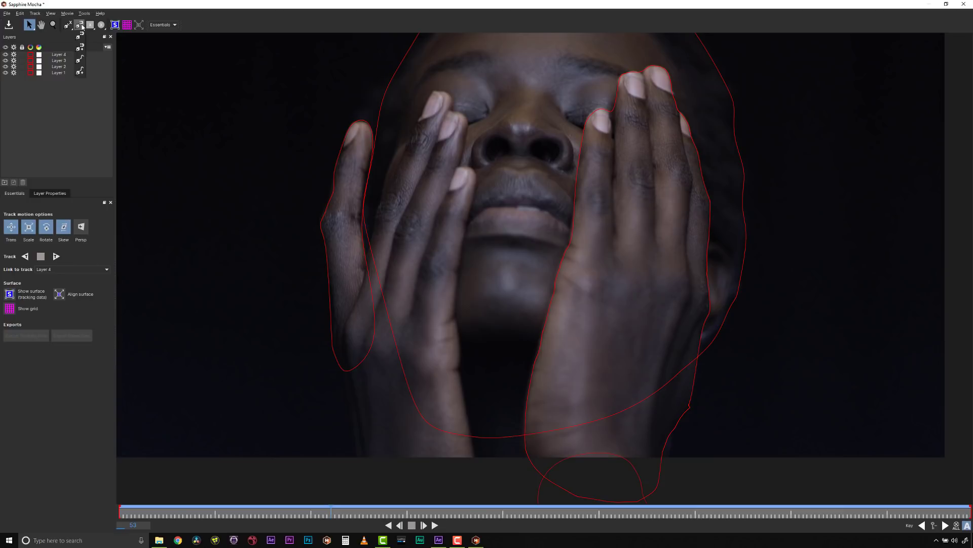
{"action": "left_click", "coordinate": [83, 60]}
{"action": "mouse_move", "coordinate": [198, 79]}
{"action": "left_mouse_down"}
{"action": "mouse_move", "coordinate": [171, 86]}
{"action": "mouse_move", "coordinate": [245, 82]}
{"action": "left_mouse_up"}
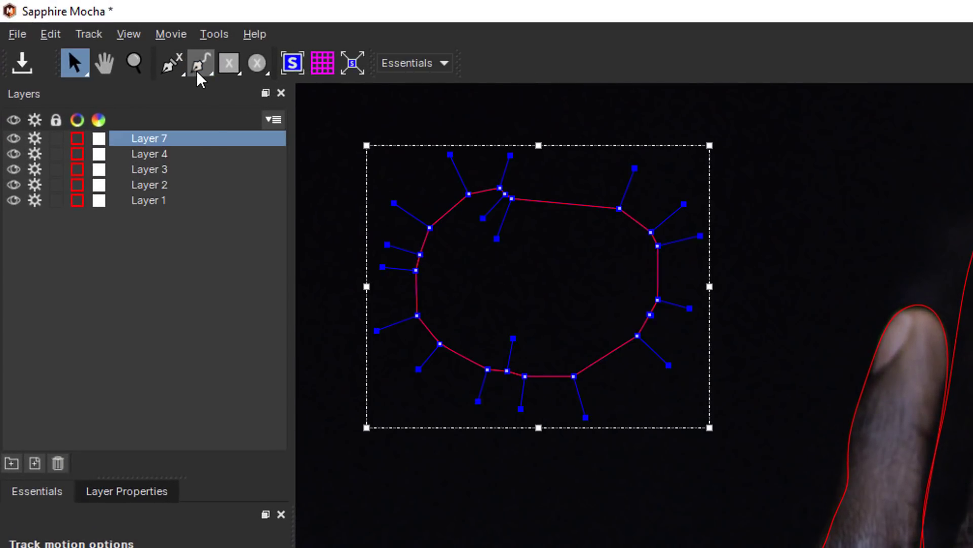
{"action": "left_click", "coordinate": [197, 72]}
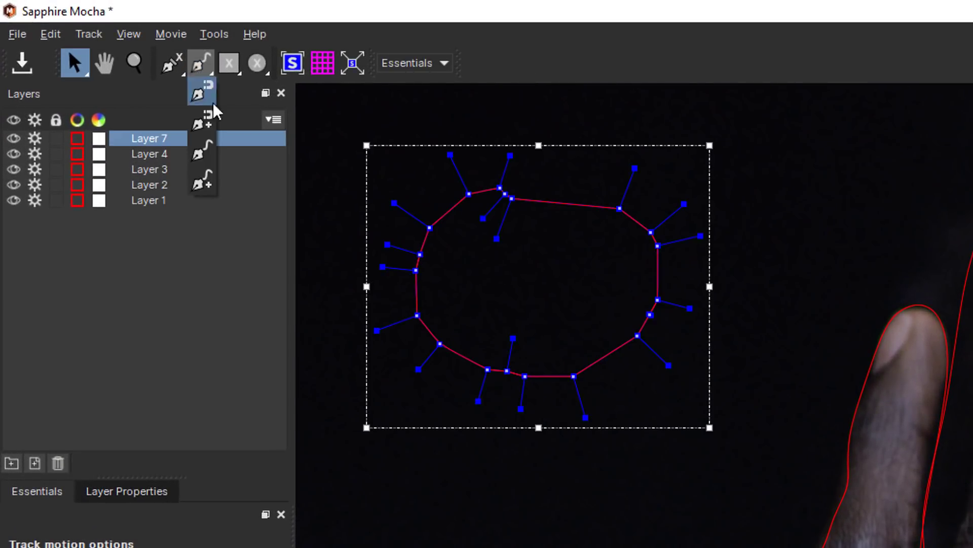
{"action": "left_click", "coordinate": [209, 180]}
{"action": "mouse_move", "coordinate": [781, 238]}
{"action": "left_mouse_down"}
{"action": "mouse_move", "coordinate": [576, 283]}
{"action": "mouse_move", "coordinate": [786, 385]}
{"action": "mouse_move", "coordinate": [781, 239]}
{"action": "left_mouse_up"}
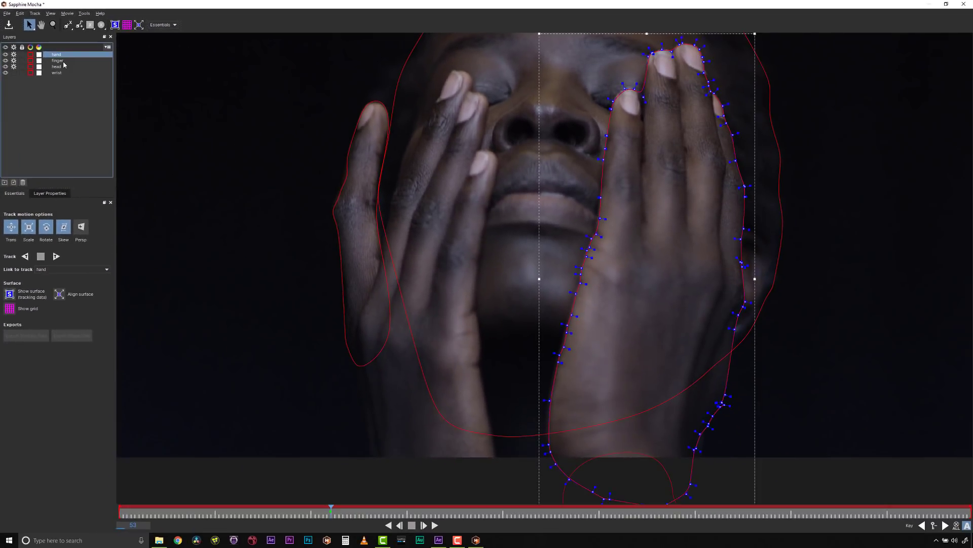
Step: Select the hand, finger and head layers and track them both backward and forward from frame 53
{"action": "left_click", "coordinate": [77, 81]}
{"action": "left_click", "coordinate": [78, 89]}
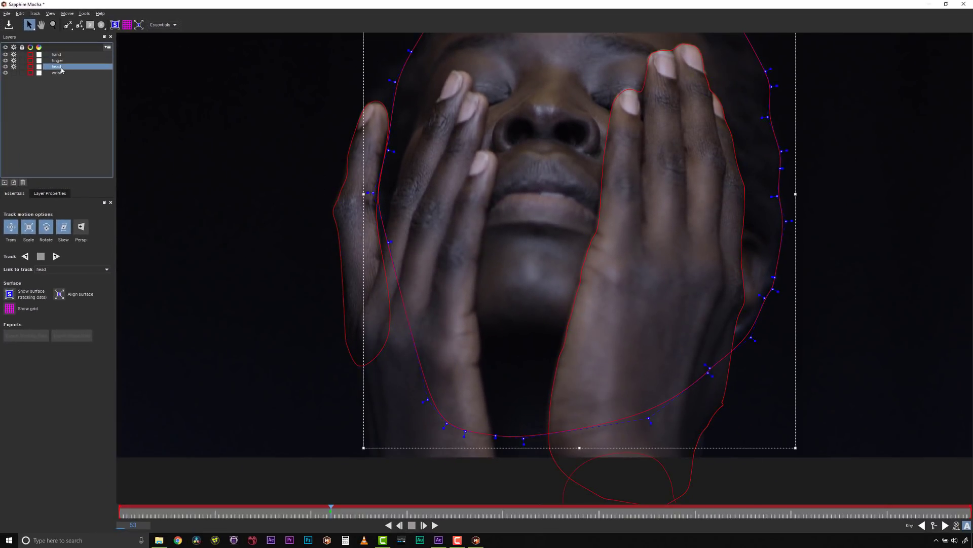
{"action": "left_click", "coordinate": [60, 55], "text": "shift"}
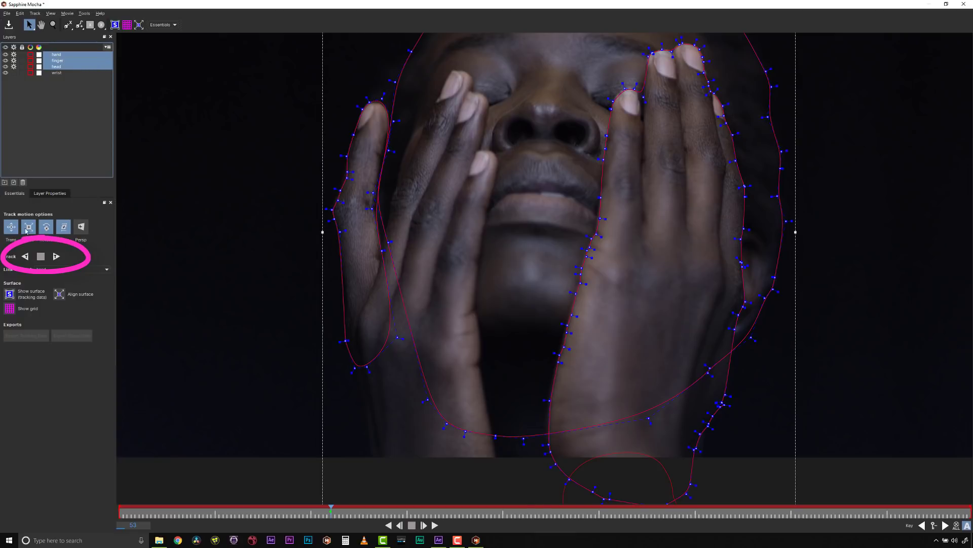
{"action": "left_click", "coordinate": [25, 256]}
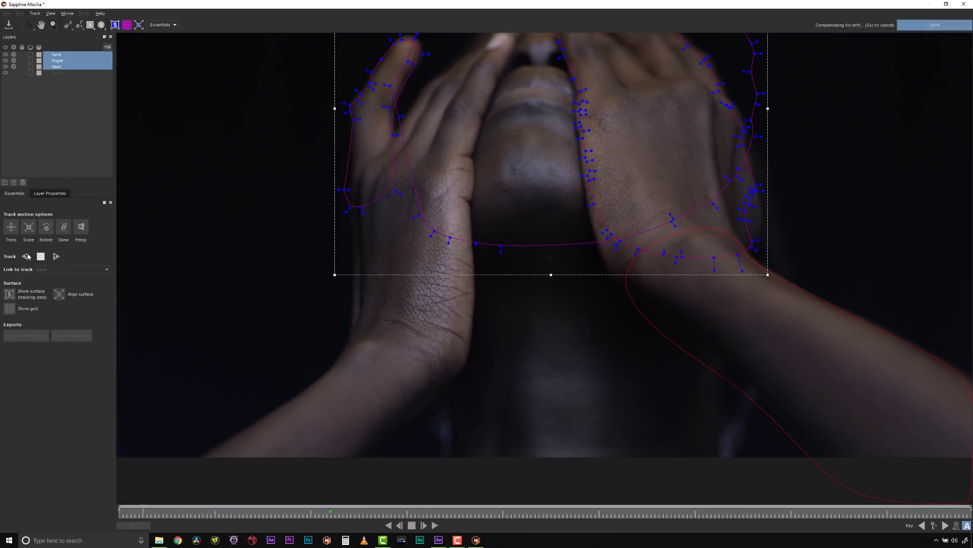
{"action": "left_click", "coordinate": [56, 256]}
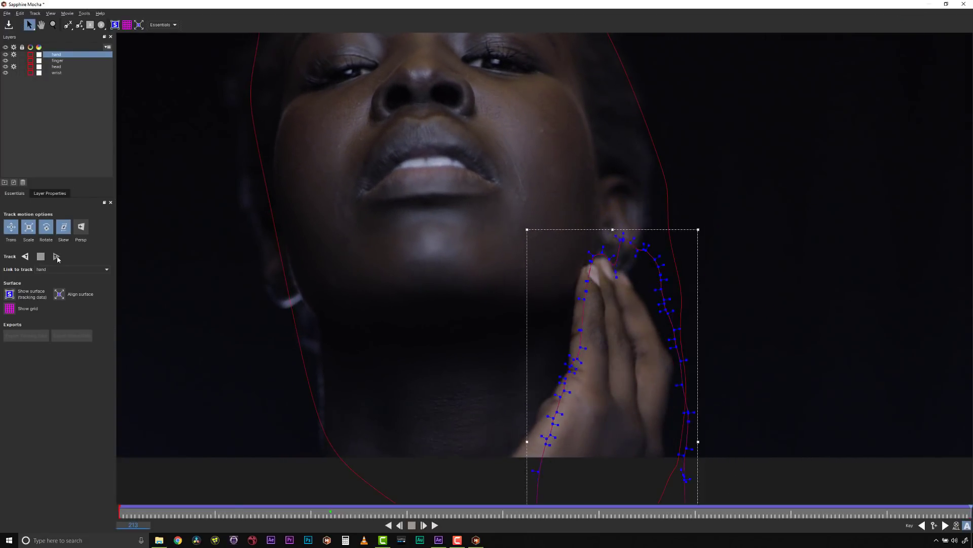
Step: Reshape the hand spline at frame 213 to fit the outer edge and wrist of the hand
{"action": "left_click_drag", "start_coordinate": [675, 350], "coordinate": [659, 355]}
{"action": "left_click_drag", "start_coordinate": [682, 474], "coordinate": [654, 480]}
{"action": "left_click_drag", "start_coordinate": [491, 391], "coordinate": [557, 467]}
Step: At frame 198, move the hand spline's points to fit the fingertips and the hand's inner edge
{"action": "left_click_drag", "start_coordinate": [970, 507], "coordinate": [911, 507]}
{"action": "left_click_drag", "start_coordinate": [582, 166], "coordinate": [632, 242]}
{"action": "left_click_drag", "start_coordinate": [609, 198], "coordinate": [605, 186]}
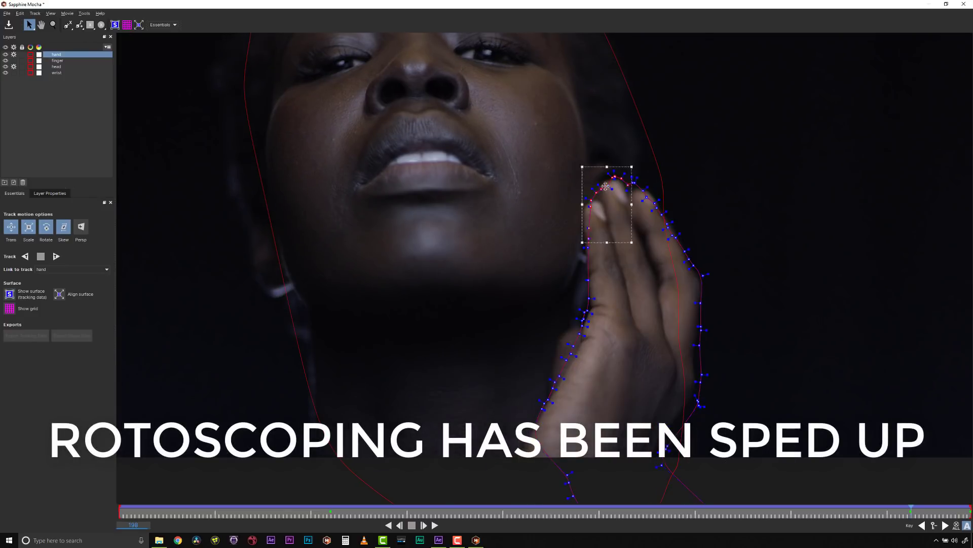
{"action": "left_click_drag", "start_coordinate": [556, 296], "coordinate": [556, 215]}
{"action": "left_click", "coordinate": [80, 25]}
{"action": "left_click", "coordinate": [29, 25]}
Step: At frame 158, reposition the hand spline's points around the raised fingers, the thumb and the wrist
{"action": "left_click_drag", "start_coordinate": [911, 507], "coordinate": [751, 507]}
{"action": "left_click_drag", "start_coordinate": [739, 305], "coordinate": [566, 75]}
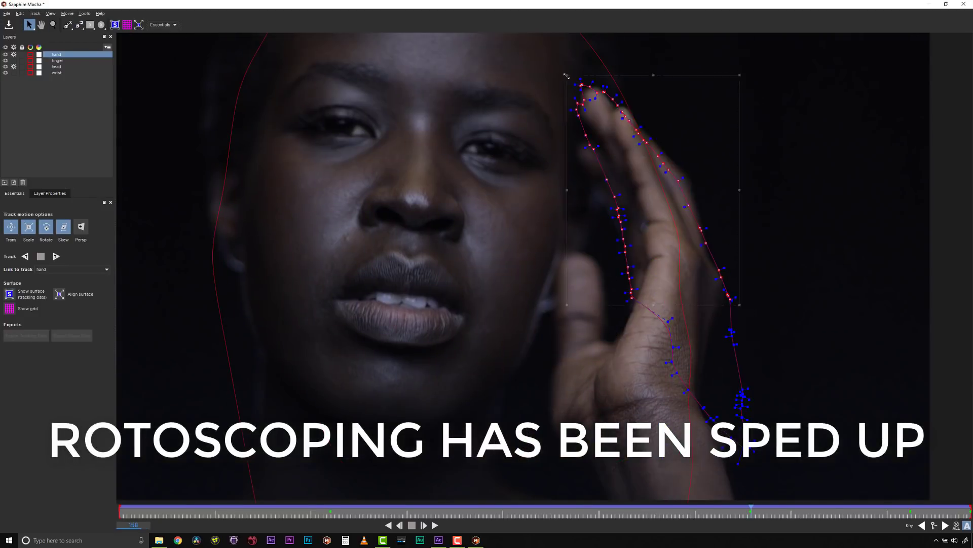
{"action": "left_click_drag", "start_coordinate": [678, 180], "coordinate": [689, 182]}
{"action": "left_click_drag", "start_coordinate": [609, 208], "coordinate": [577, 217]}
{"action": "left_click_drag", "start_coordinate": [548, 185], "coordinate": [571, 217]}
{"action": "left_click_drag", "start_coordinate": [501, 350], "coordinate": [493, 346]}
{"action": "left_click_drag", "start_coordinate": [568, 441], "coordinate": [555, 454]}
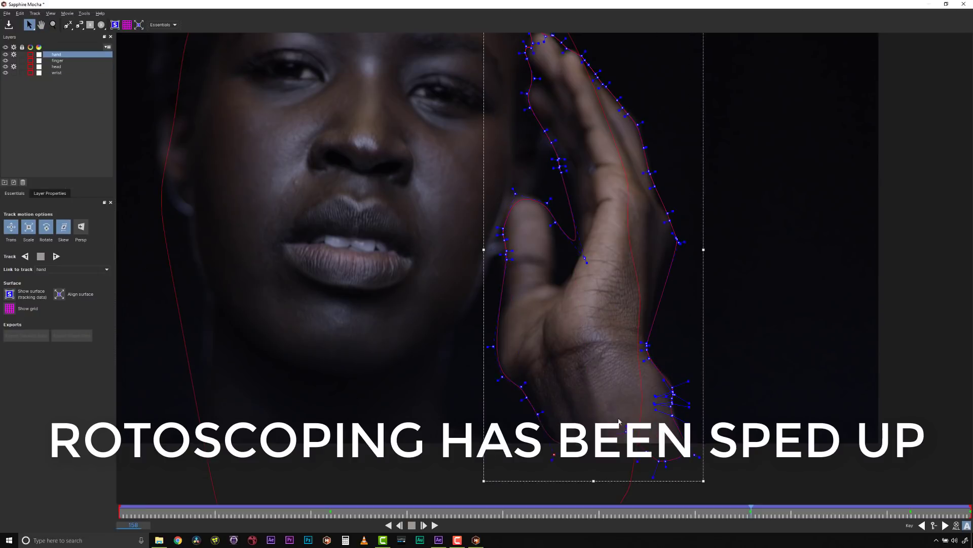
Step: Reshape the hand spline on one frame after and one frame before frame 158 to match the moving hand
{"action": "left_click_drag", "start_coordinate": [750, 507], "coordinate": [815, 507]}
{"action": "left_click_drag", "start_coordinate": [448, 300], "coordinate": [604, 489]}
{"action": "left_click_drag", "start_coordinate": [815, 507], "coordinate": [635, 507]}
{"action": "left_click_drag", "start_coordinate": [708, 339], "coordinate": [492, 93]}
{"action": "left_click_drag", "start_coordinate": [600, 299], "coordinate": [589, 313]}
Step: Fit the thumb section of the hand spline to the thumb at frame 140
{"action": "left_click_drag", "start_coordinate": [635, 507], "coordinate": [678, 507]}
{"action": "left_click_drag", "start_coordinate": [507, 299], "coordinate": [585, 223]}
{"action": "left_click_drag", "start_coordinate": [567, 256], "coordinate": [576, 259]}
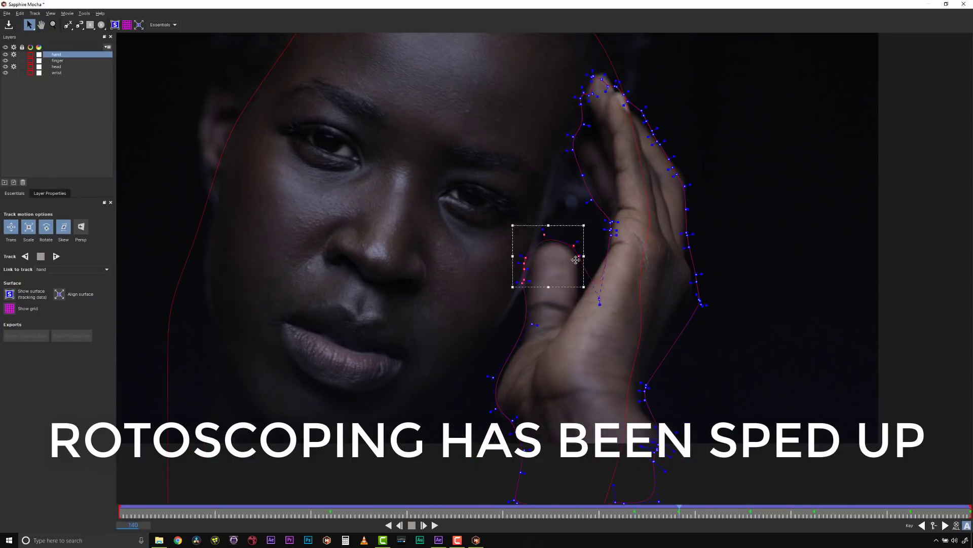
Step: Adjust the hand spline's thumb and wrist sections between frames 158 and 198, and select all its points
{"action": "left_click_drag", "start_coordinate": [679, 507], "coordinate": [779, 507]}
{"action": "left_click_drag", "start_coordinate": [491, 254], "coordinate": [560, 153]}
{"action": "left_click_drag", "start_coordinate": [631, 328], "coordinate": [709, 486]}
{"action": "key", "text": "ctrl+a"}
Step: Correct the hand spline between frames 53 and 140, and refine its points at the wrist on frame 0
{"action": "left_click_drag", "start_coordinate": [779, 507], "coordinate": [460, 507]}
{"action": "left_click_drag", "start_coordinate": [563, 254], "coordinate": [651, 128]}
{"action": "left_click_drag", "start_coordinate": [527, 358], "coordinate": [547, 321]}
{"action": "left_click_drag", "start_coordinate": [459, 507], "coordinate": [119, 507]}
{"action": "left_click_drag", "start_coordinate": [627, 155], "coordinate": [651, 188]}
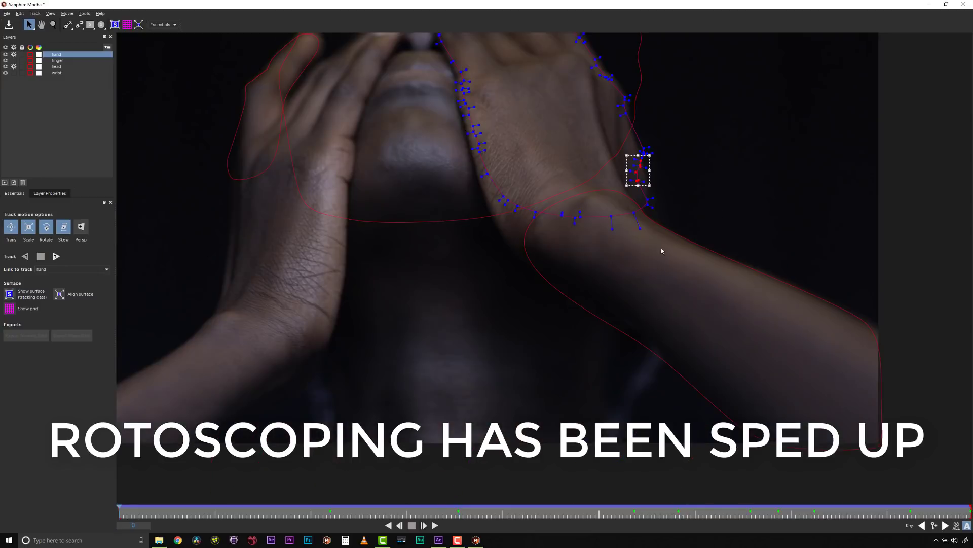
Step: Select the head layer and adjust its spline around the covered head at frame 0
{"action": "left_click", "coordinate": [56, 73]}
{"action": "mouse_move", "coordinate": [119, 507]}
{"action": "left_mouse_down"}
{"action": "mouse_move", "coordinate": [550, 507]}
{"action": "mouse_move", "coordinate": [119, 507]}
{"action": "left_mouse_up"}
{"action": "left_click", "coordinate": [57, 60]}
{"action": "left_click", "coordinate": [56, 66]}
{"action": "key", "text": "z"}
{"action": "left_click_drag", "start_coordinate": [497, 239], "coordinate": [2, 484]}
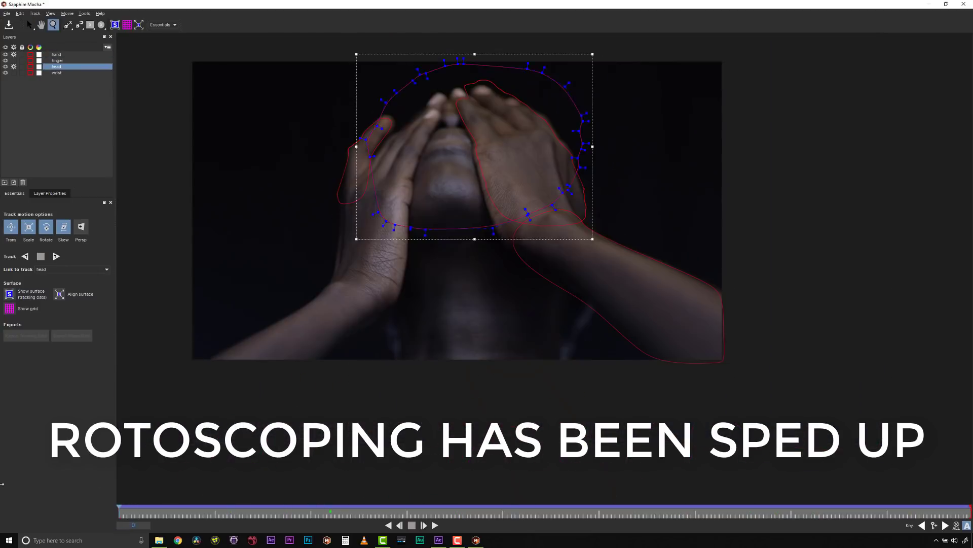
{"action": "left_click", "coordinate": [30, 25]}
{"action": "left_click_drag", "start_coordinate": [568, 190], "coordinate": [585, 174]}
{"action": "left_click_drag", "start_coordinate": [487, 325], "coordinate": [487, 345]}
Step: Reshape the lower part of the head spline around the jaw and neck at frame 102
{"action": "left_click_drag", "start_coordinate": [120, 507], "coordinate": [202, 507]}
{"action": "left_click_drag", "start_coordinate": [202, 507], "coordinate": [528, 507]}
{"action": "left_click", "coordinate": [442, 56]}
{"action": "left_click_drag", "start_coordinate": [533, 314], "coordinate": [583, 380]}
{"action": "left_click_drag", "start_coordinate": [368, 362], "coordinate": [375, 363]}
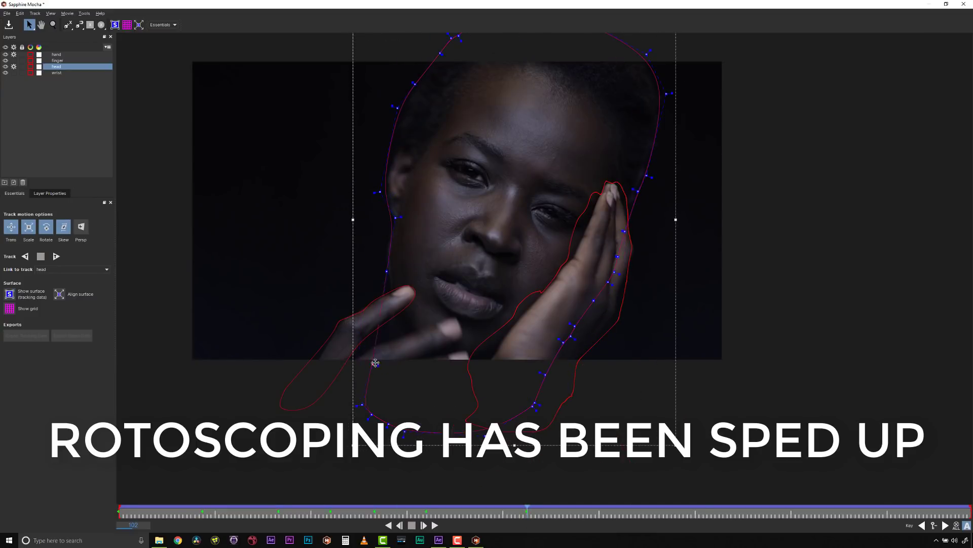
Step: At frame 139, move the head spline's points beside the raised hand to follow the edge of the face
{"action": "left_click_drag", "start_coordinate": [527, 507], "coordinate": [474, 507]}
{"action": "left_click_drag", "start_coordinate": [475, 507], "coordinate": [675, 507]}
{"action": "left_click_drag", "start_coordinate": [565, 215], "coordinate": [526, 226]}
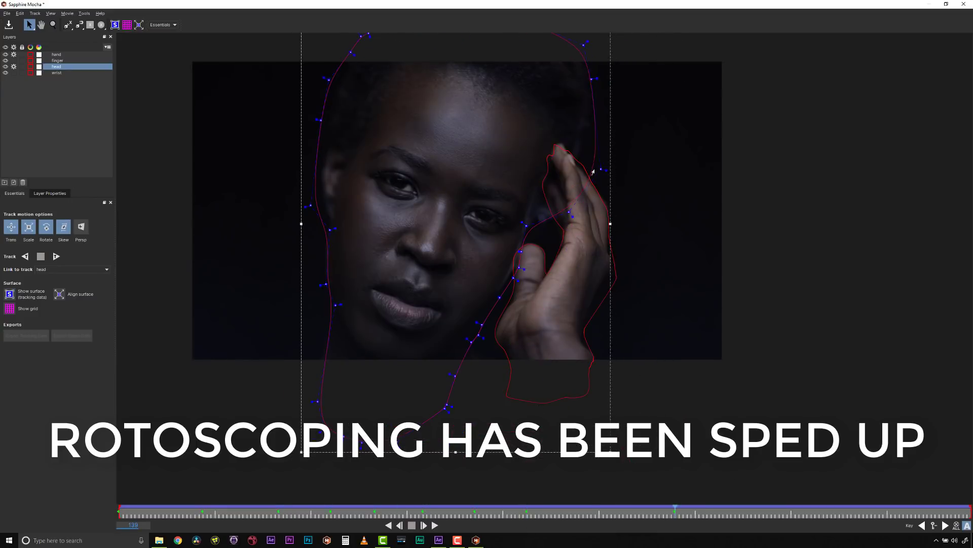
{"action": "left_click_drag", "start_coordinate": [601, 169], "coordinate": [591, 172]}
Step: Track the head layer forward with Skew, Rotate and the hand layer's processing turned off, and select all the head spline's points
{"action": "left_click_drag", "start_coordinate": [675, 507], "coordinate": [119, 507]}
{"action": "left_click_drag", "start_coordinate": [617, 130], "coordinate": [611, 130]}
{"action": "left_click", "coordinate": [13, 55]}
{"action": "left_click", "coordinate": [63, 227]}
{"action": "left_click", "coordinate": [46, 227]}
{"action": "left_click", "coordinate": [56, 256]}
{"action": "key", "text": "ctrl+a"}
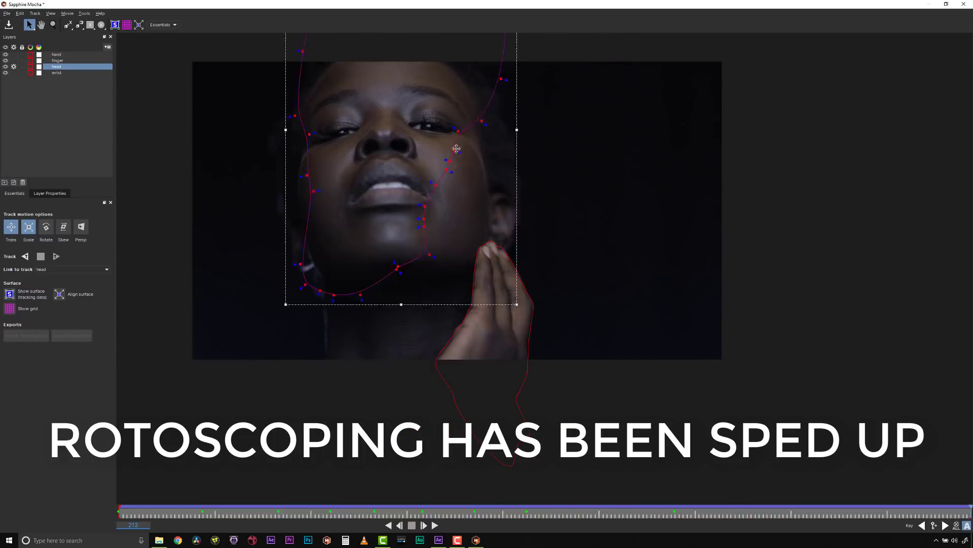
Step: Reposition and reshape the head spline at frame 213 and again at frame 185 to fit the tilted head
{"action": "left_click_drag", "start_coordinate": [456, 149], "coordinate": [480, 233]}
{"action": "left_click_drag", "start_coordinate": [310, 392], "coordinate": [258, 400]}
{"action": "left_click_drag", "start_coordinate": [970, 507], "coordinate": [859, 507]}
{"action": "left_click_drag", "start_coordinate": [507, 202], "coordinate": [536, 268]}
{"action": "key", "text": "ctrl+a"}
{"action": "left_click_drag", "start_coordinate": [574, 72], "coordinate": [560, 76]}
{"action": "left_click_drag", "start_coordinate": [507, 350], "coordinate": [498, 356]}
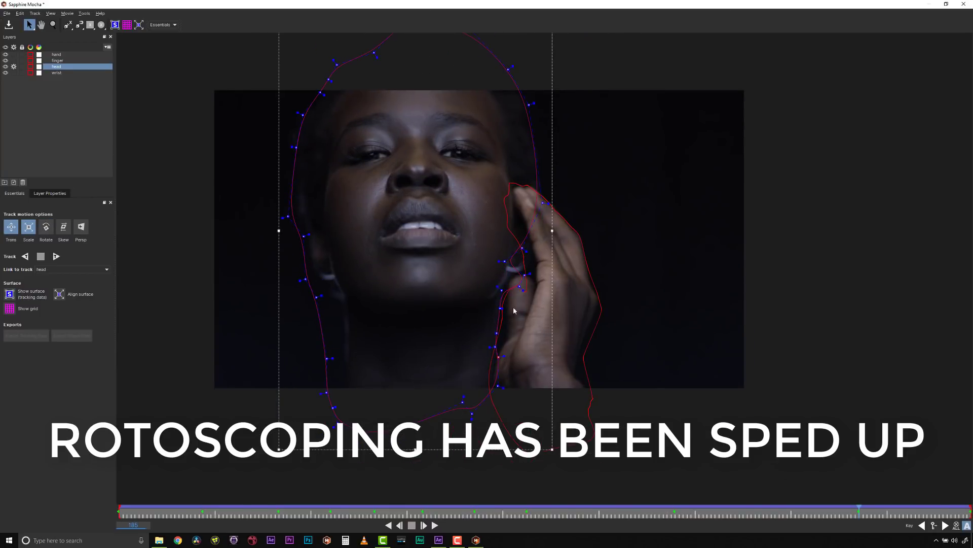
Step: Fit the head spline to the face's outline at two frames before 185, and track the head layer forward
{"action": "left_click_drag", "start_coordinate": [859, 512], "coordinate": [771, 513]}
{"action": "left_click_drag", "start_coordinate": [278, 121], "coordinate": [319, 251]}
{"action": "left_click_drag", "start_coordinate": [771, 513], "coordinate": [683, 514]}
{"action": "left_click_drag", "start_coordinate": [372, 136], "coordinate": [425, 199]}
{"action": "left_click_drag", "start_coordinate": [682, 514], "coordinate": [837, 516]}
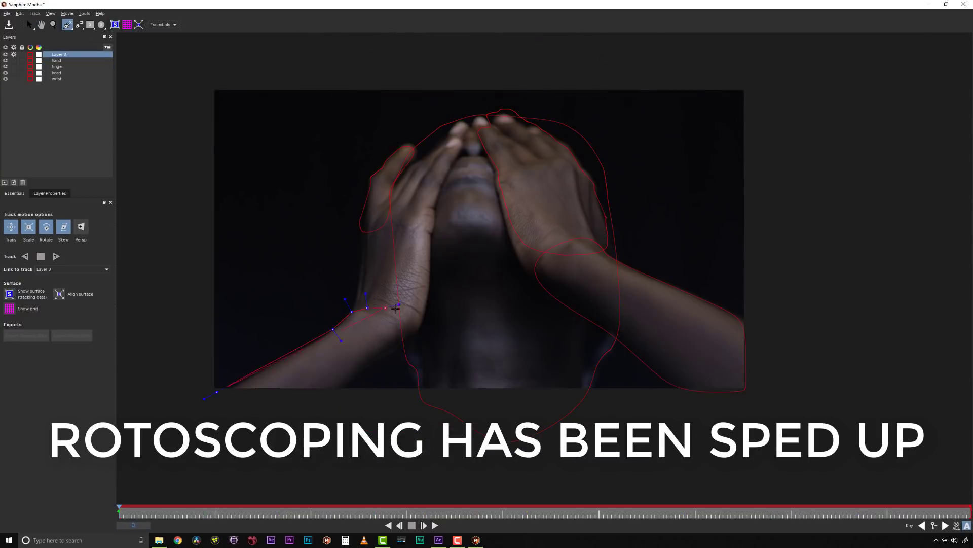
{"action": "left_click", "coordinate": [57, 256]}
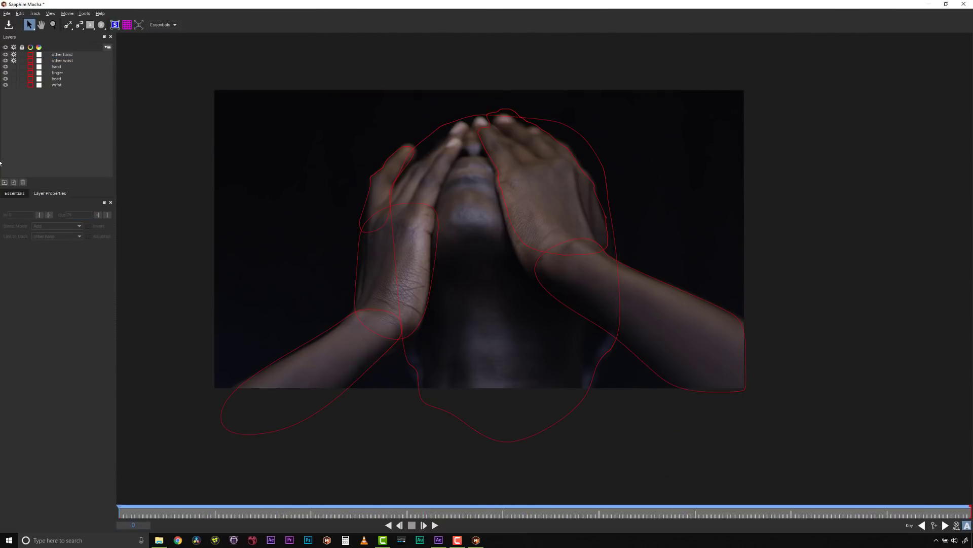
Step: Save the Mocha project with all its roto layers, and close Mocha to return to After Effects
{"action": "left_click", "coordinate": [7, 13]}
{"action": "left_click", "coordinate": [38, 46]}
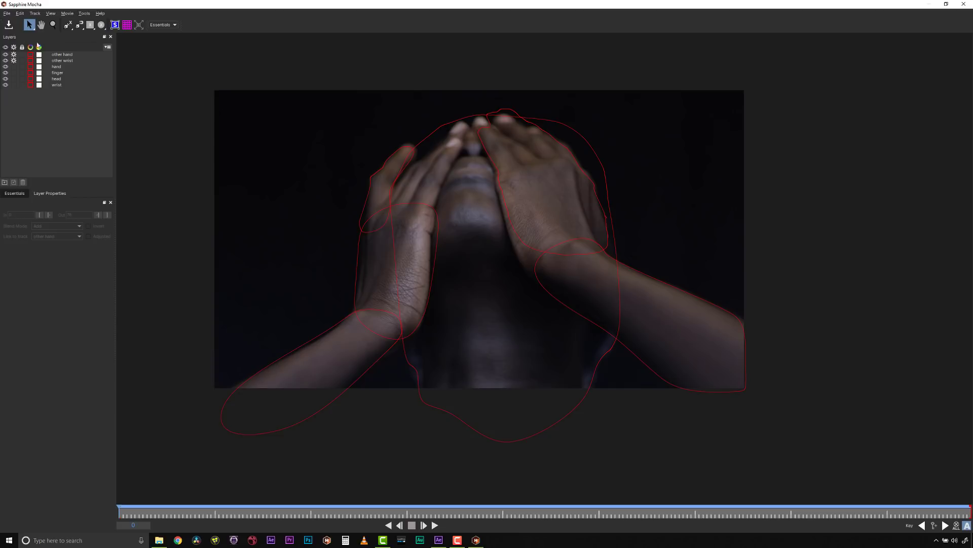
{"action": "left_click", "coordinate": [963, 4]}
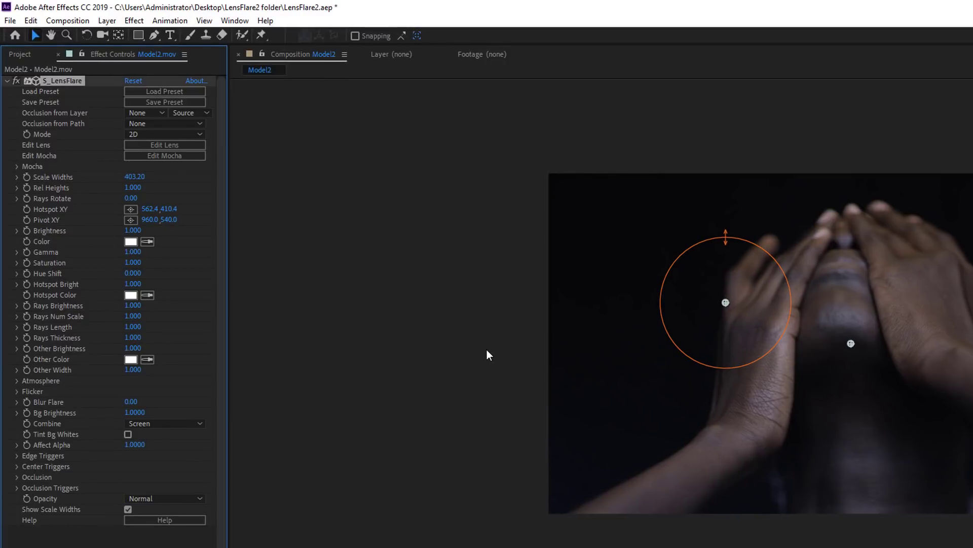
Step: Check the combined roto matte by temporarily showing only the Mocha mask for S_LensFlare, and play the clip
{"action": "left_click", "coordinate": [17, 165]}
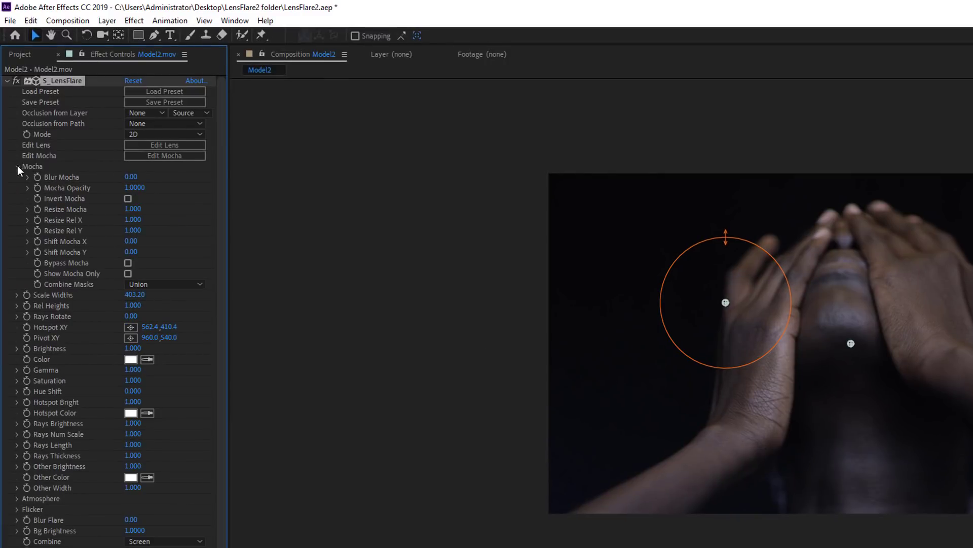
{"action": "left_click", "coordinate": [128, 273]}
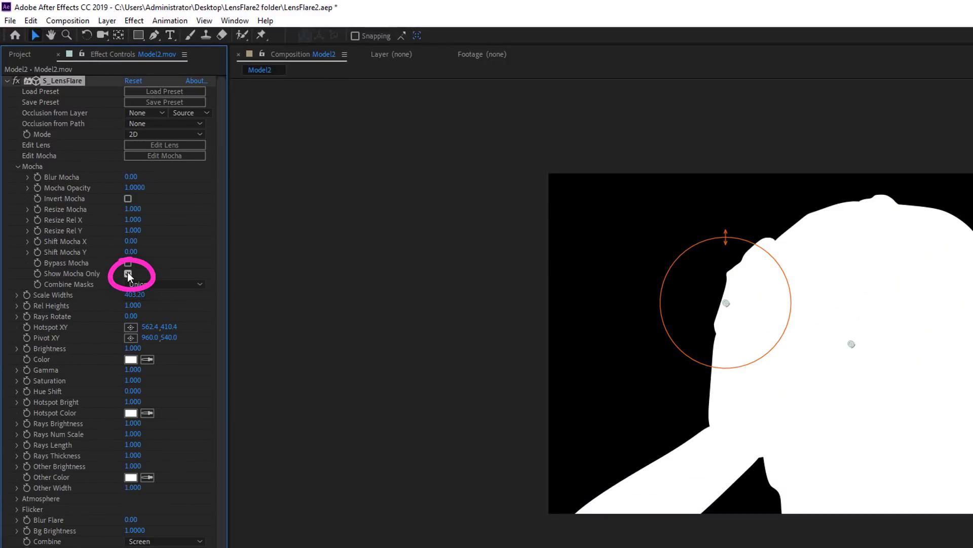
{"action": "left_click", "coordinate": [129, 273]}
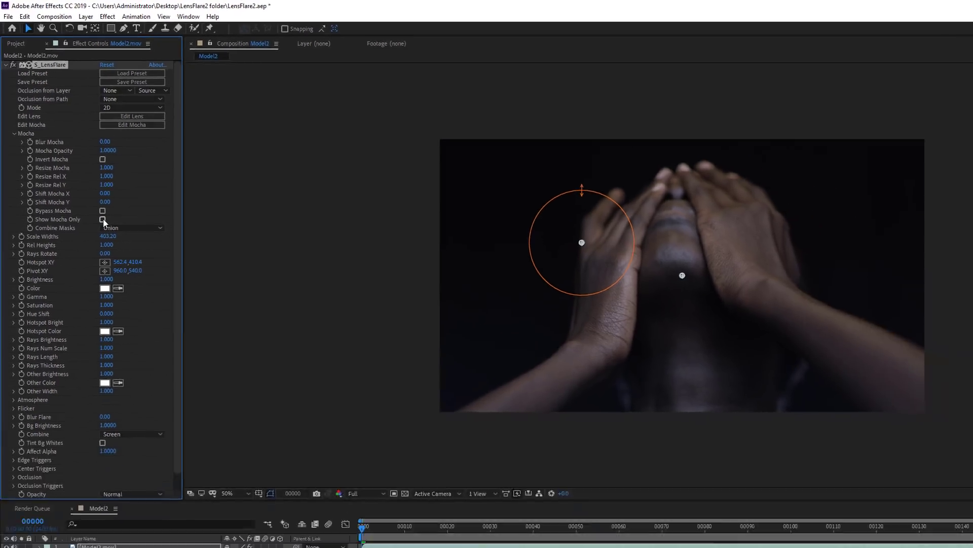
{"action": "key", "text": "space"}
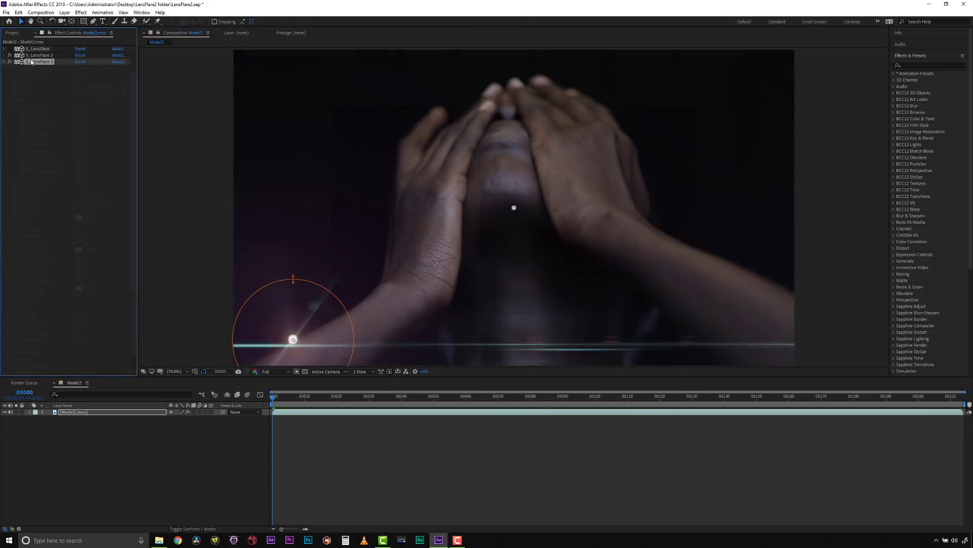
Step: Duplicate the lens flare effect to make S_LensFlare 4, move its hotspot to the image's upper-right corner, and preview the clip
{"action": "key", "text": "ctrl+d"}
{"action": "left_click_drag", "start_coordinate": [293, 339], "coordinate": [756, 67]}
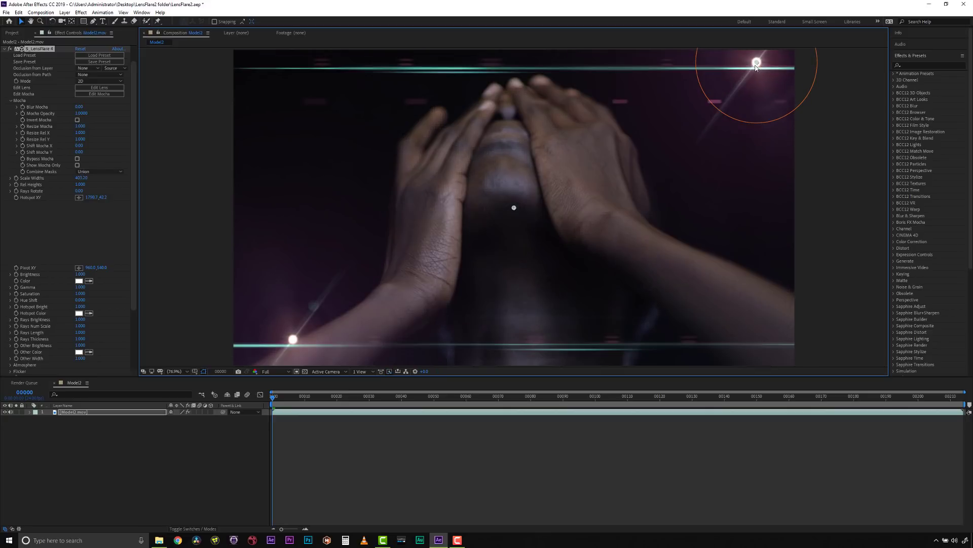
{"action": "scroll", "coordinate": [53, 81], "scroll_direction": "up", "scroll_amount": 1}
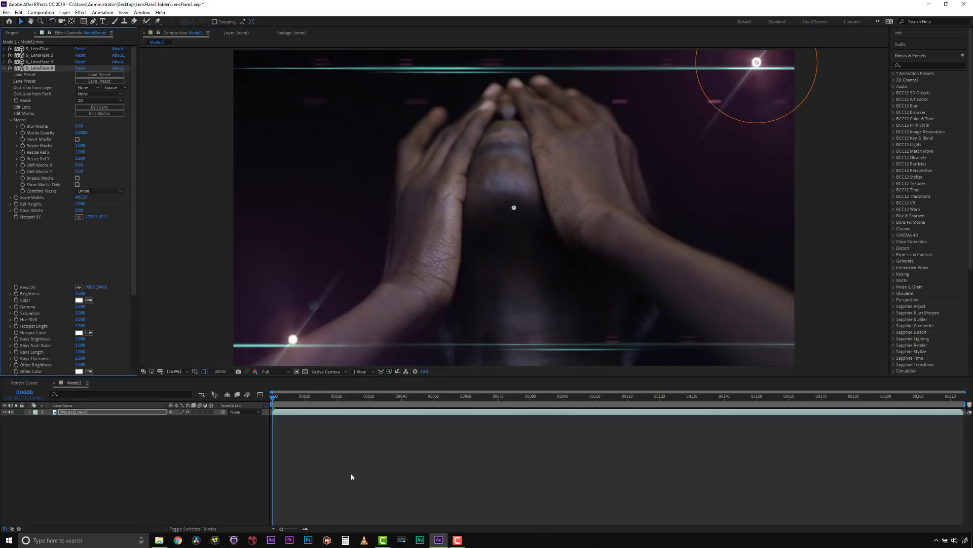
{"action": "key", "text": "space"}
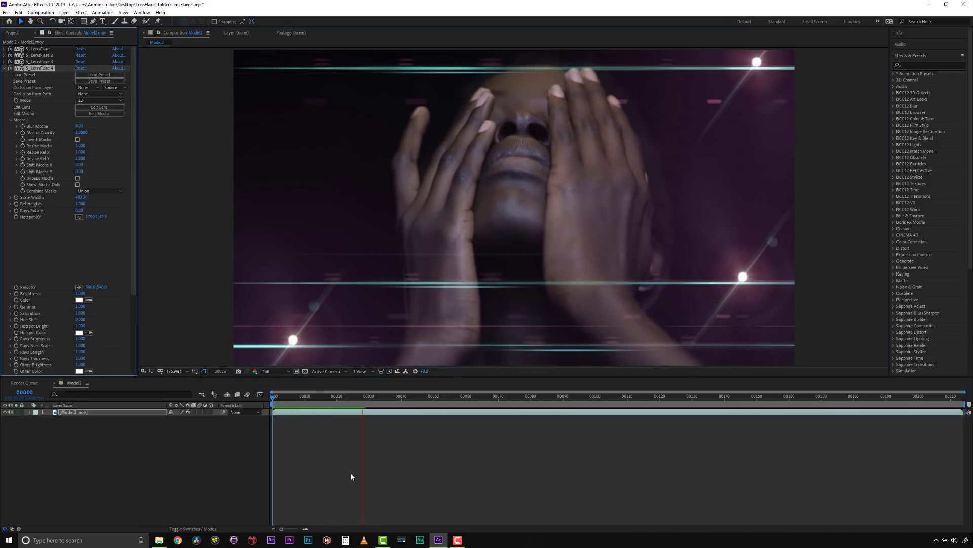